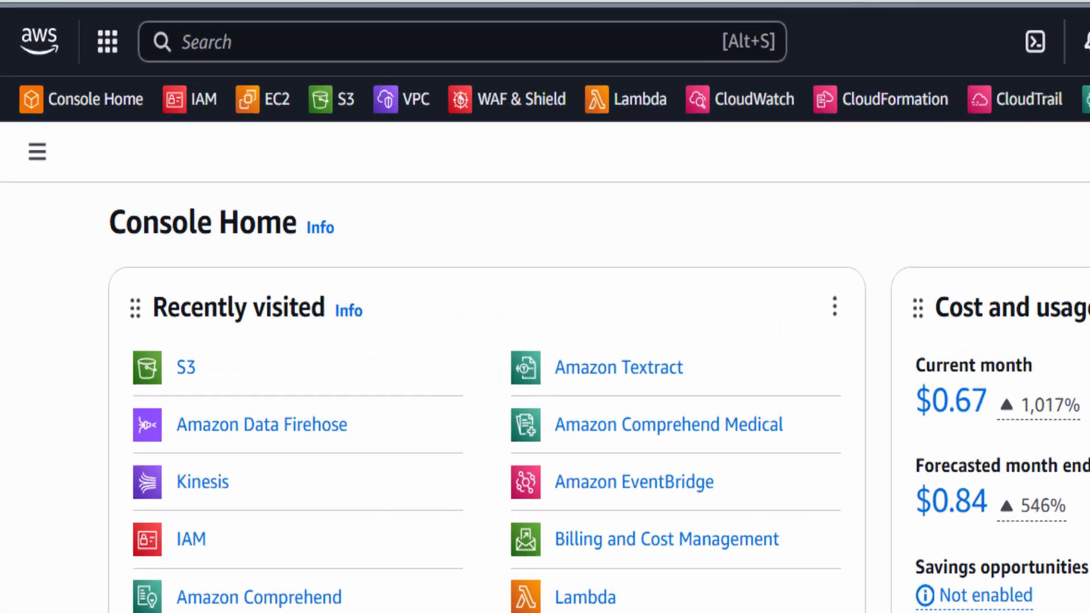
Search the console's services for s3 and open the S3 service.
click(307, 60)
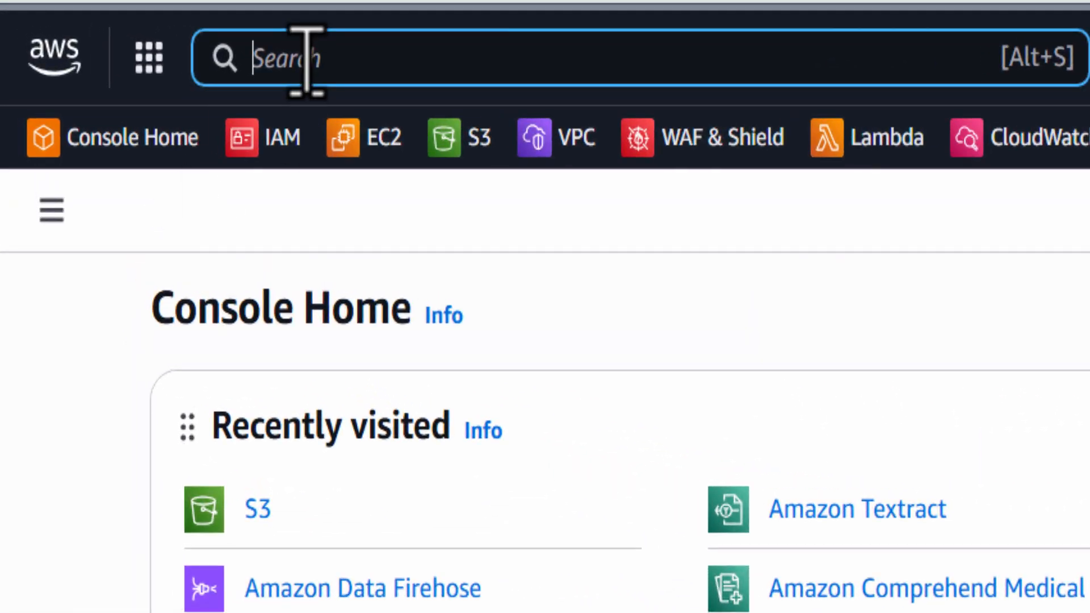
text(s3)
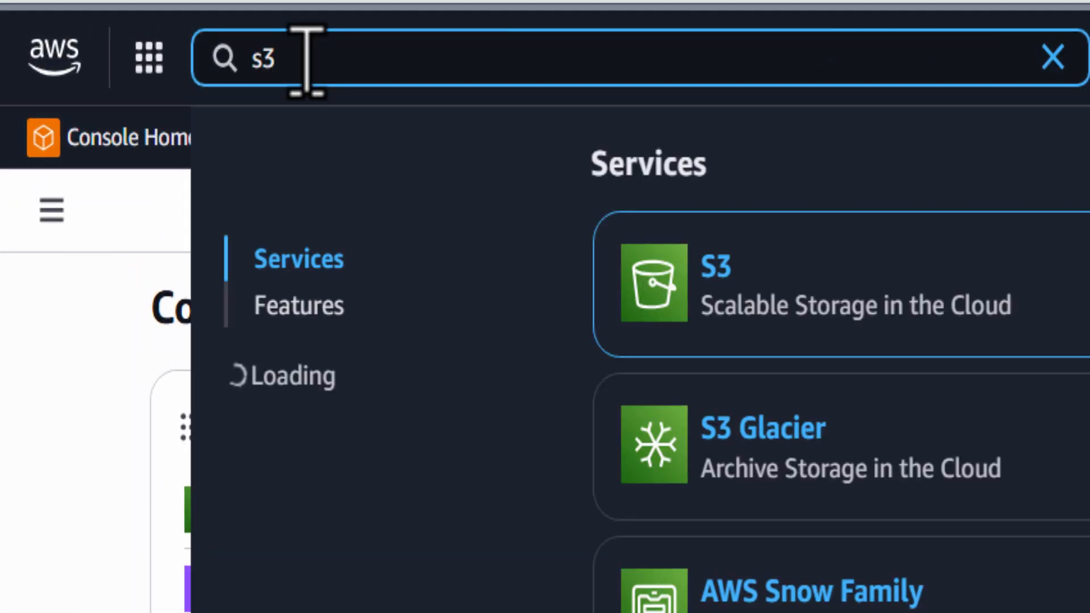
click(710, 272)
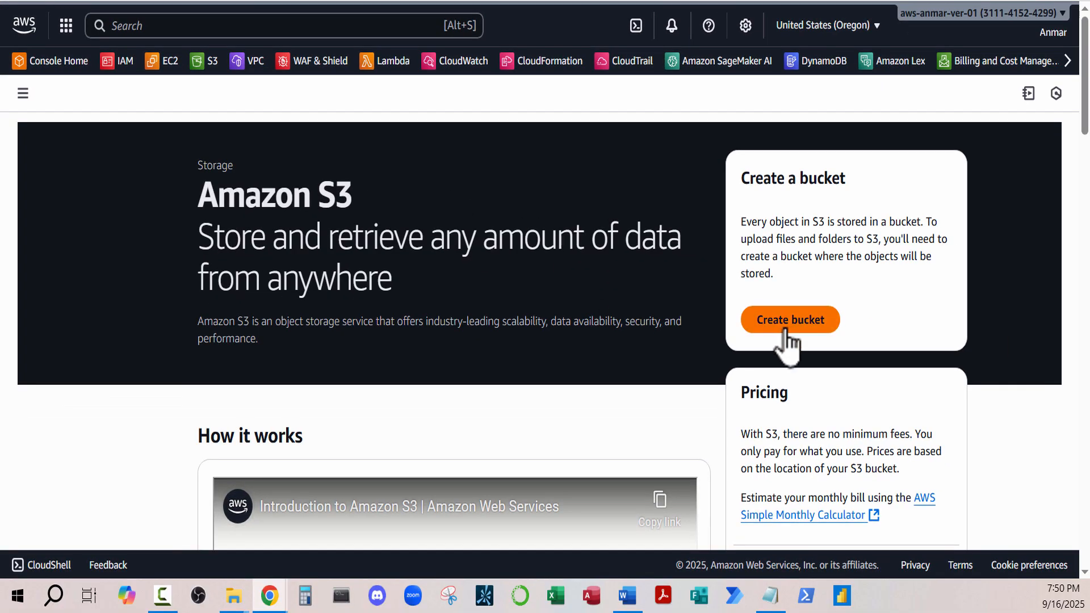
Create a general purpose S3 bucket named my-image-recognition-bucket-2025 with the default settings.
click(787, 331)
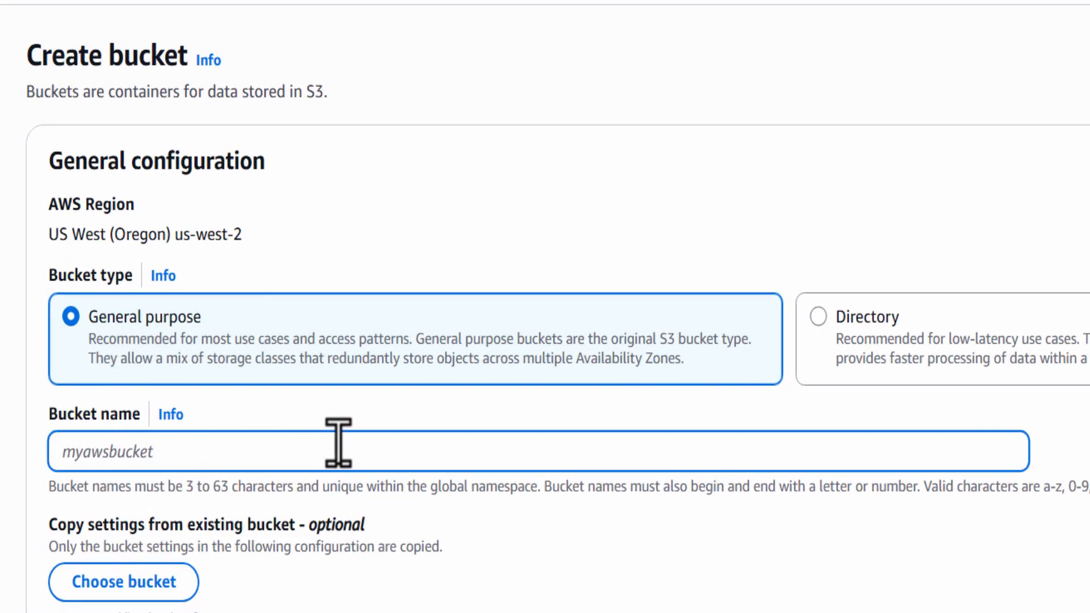
text(my-image-recognition-bucket-2025)
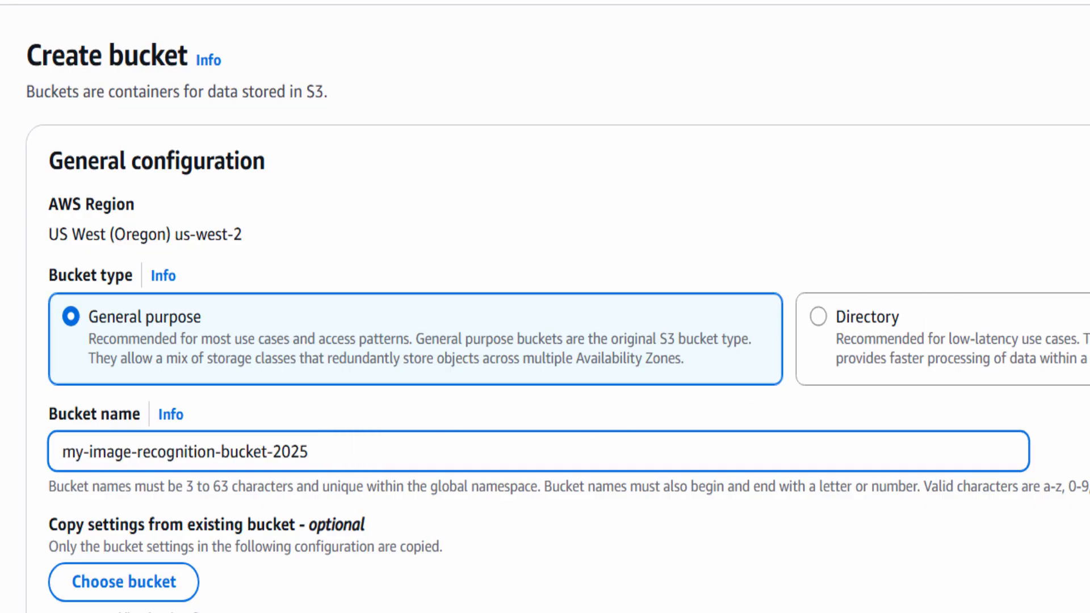
scroll(545, 306, down, 9)
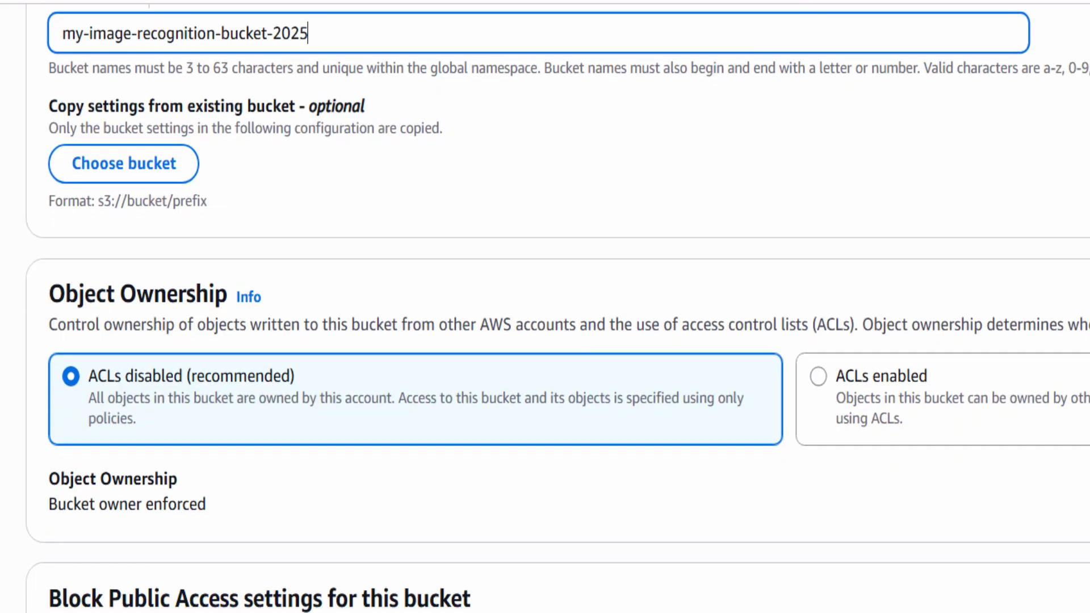
scroll(546, 306, down, 10)
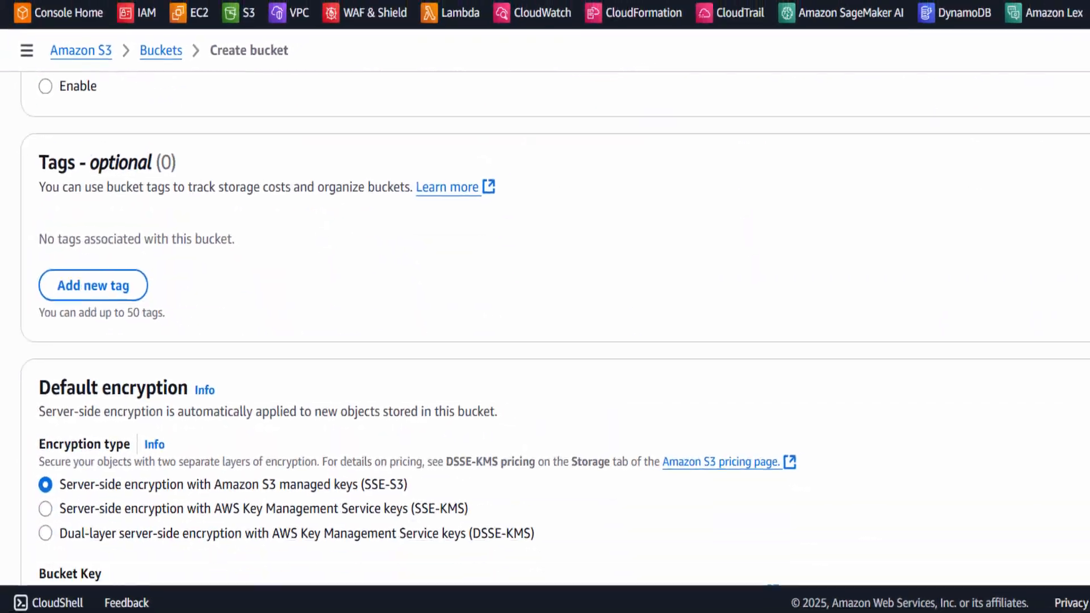
click(1050, 510)
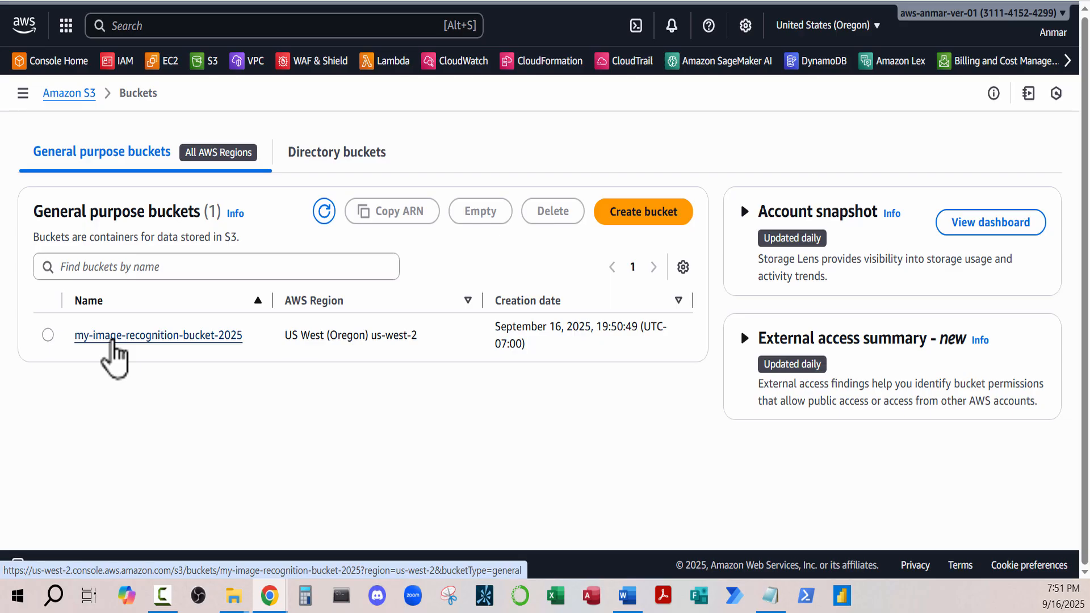
Open the my-image-recognition-bucket-2025 bucket and create a folder named uploads in it.
click(112, 337)
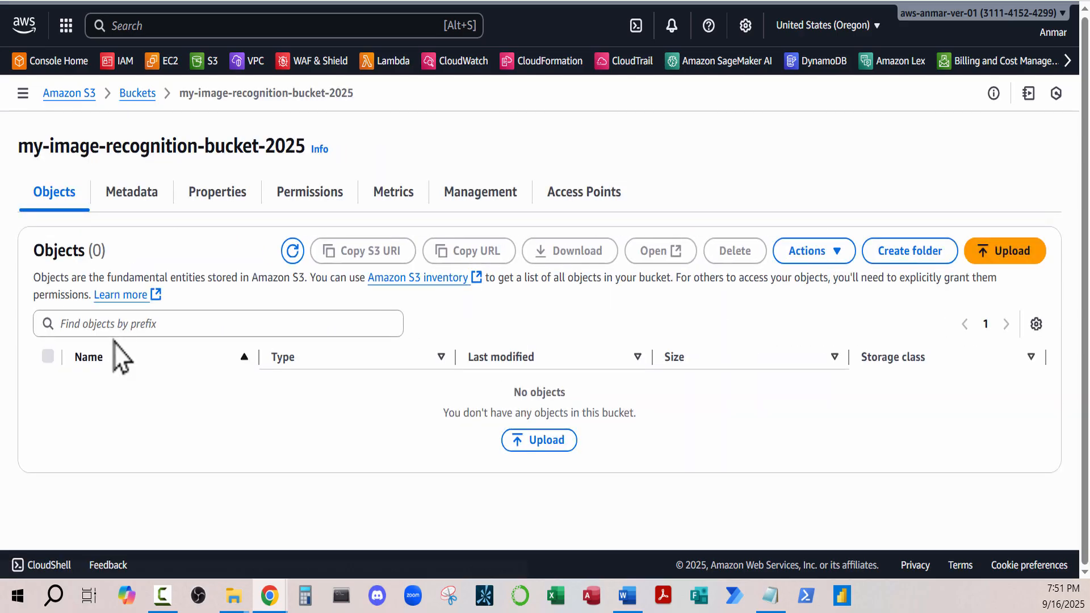
click(897, 260)
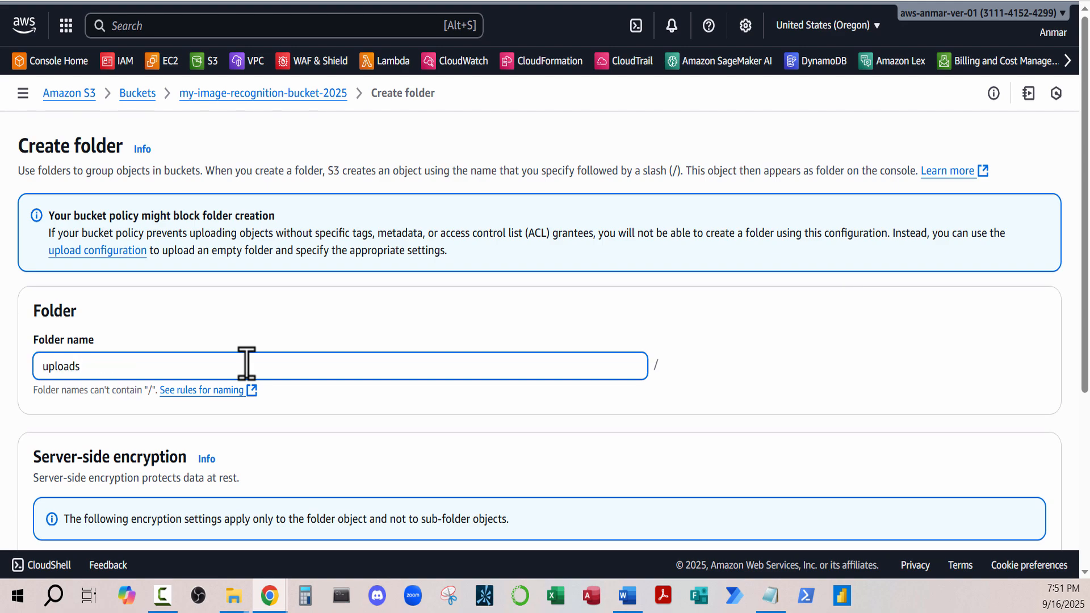
text(uploads)
scroll(1071, 398, down, 5)
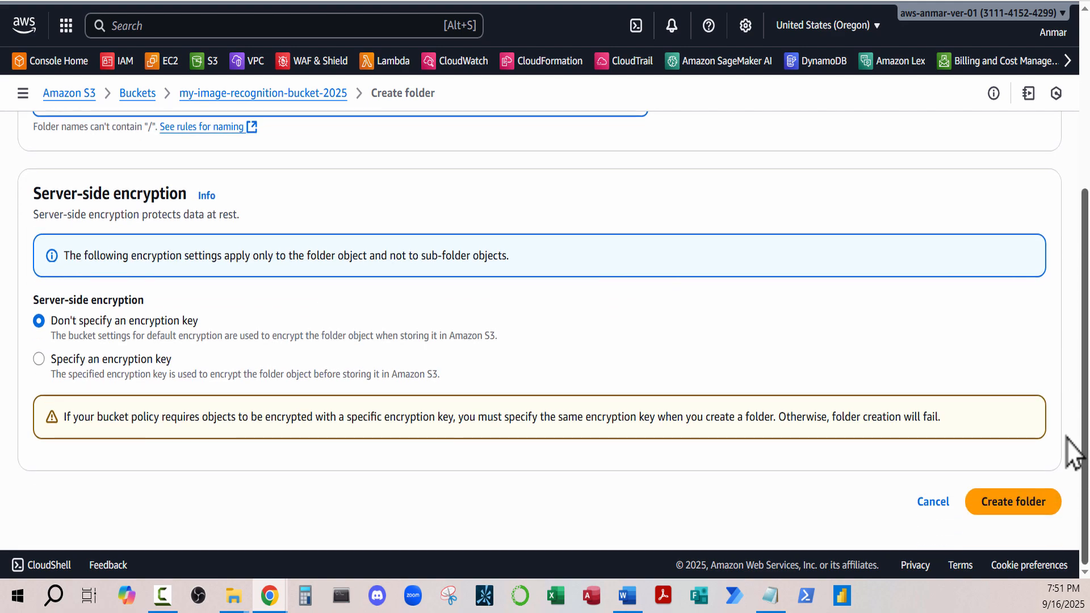
click(1003, 508)
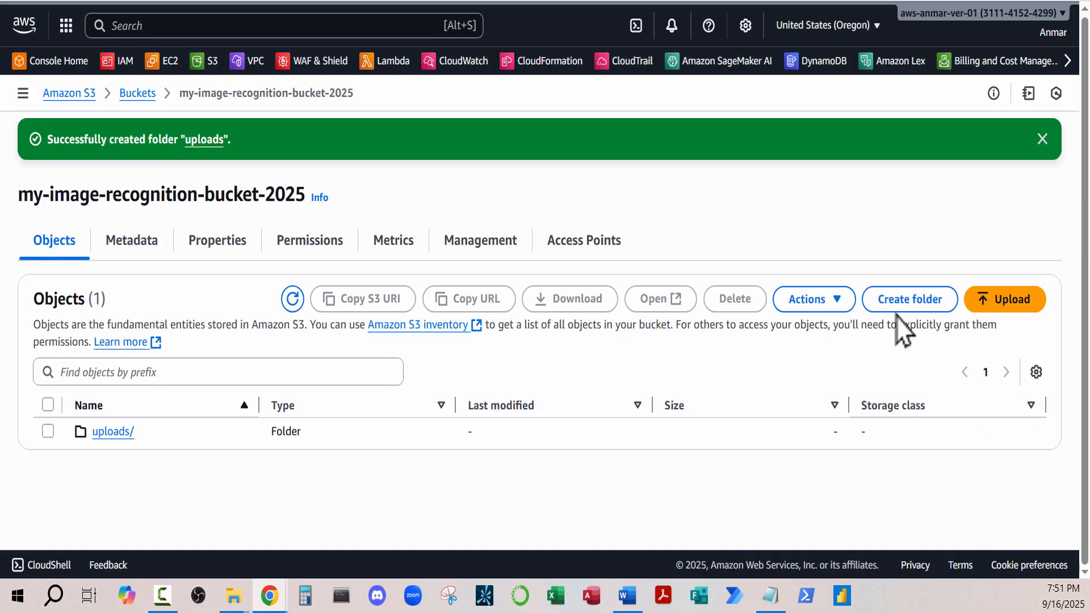
Create a second folder named rekognition-results in the bucket, without specifying an encryption key.
click(895, 306)
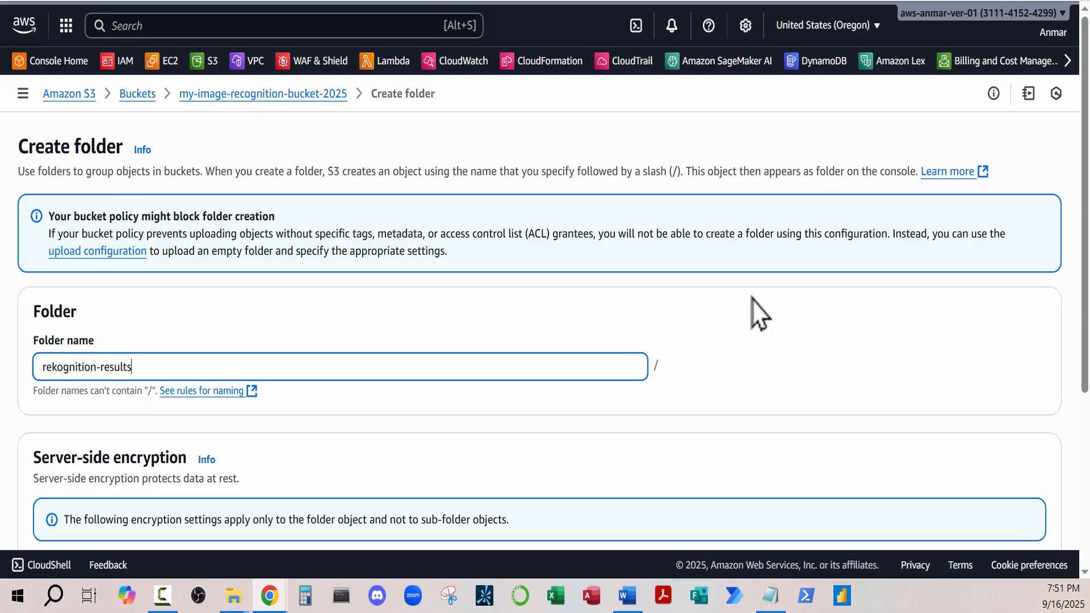
scroll(1073, 309, down, 5)
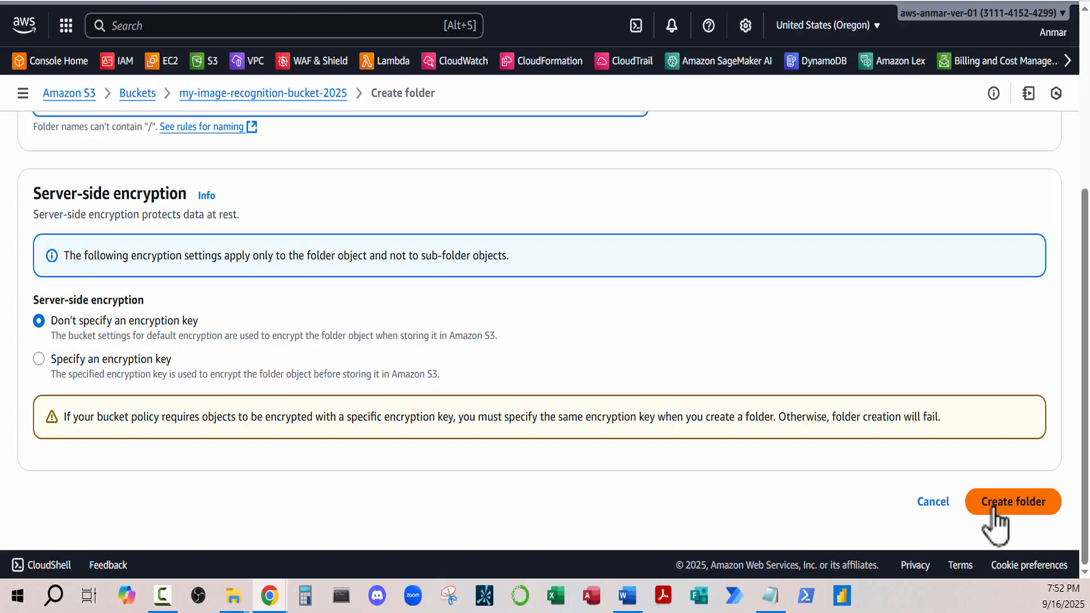
click(995, 507)
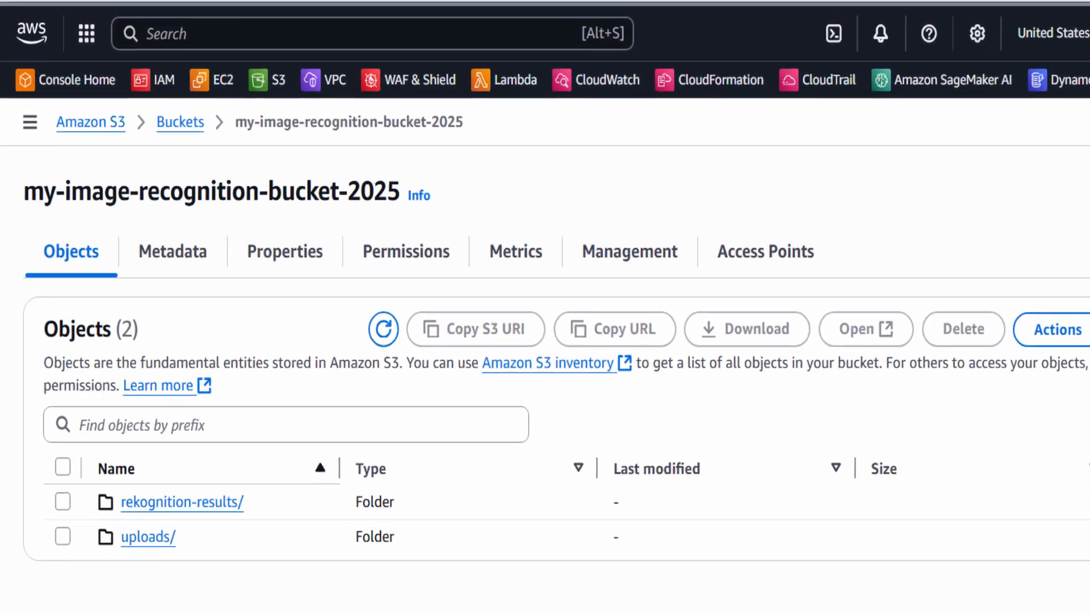
Switch to the IAM service and open its list of roles.
click(406, 38)
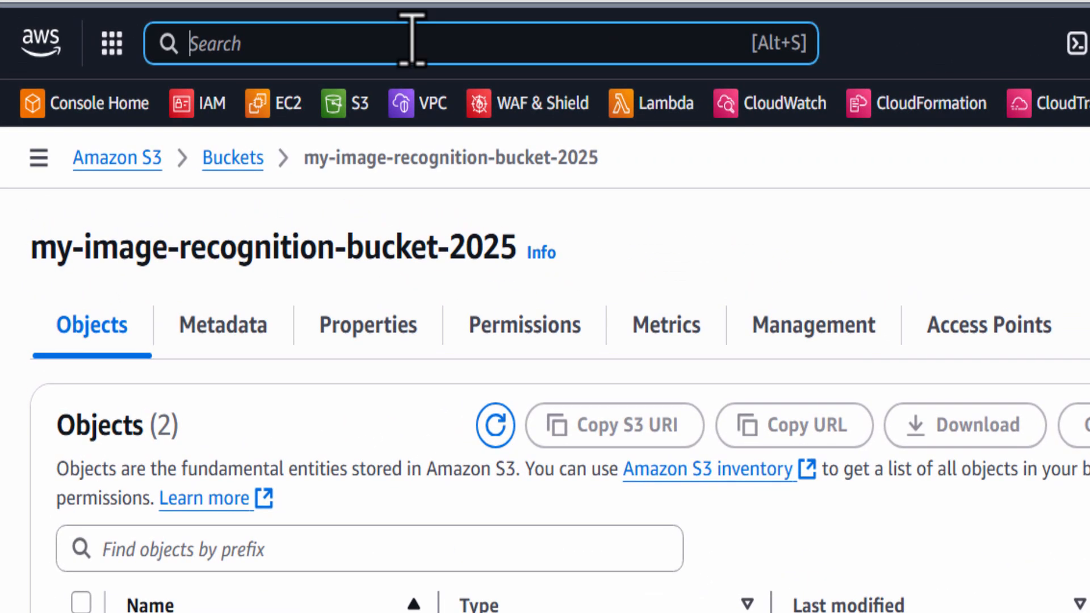
text(iam)
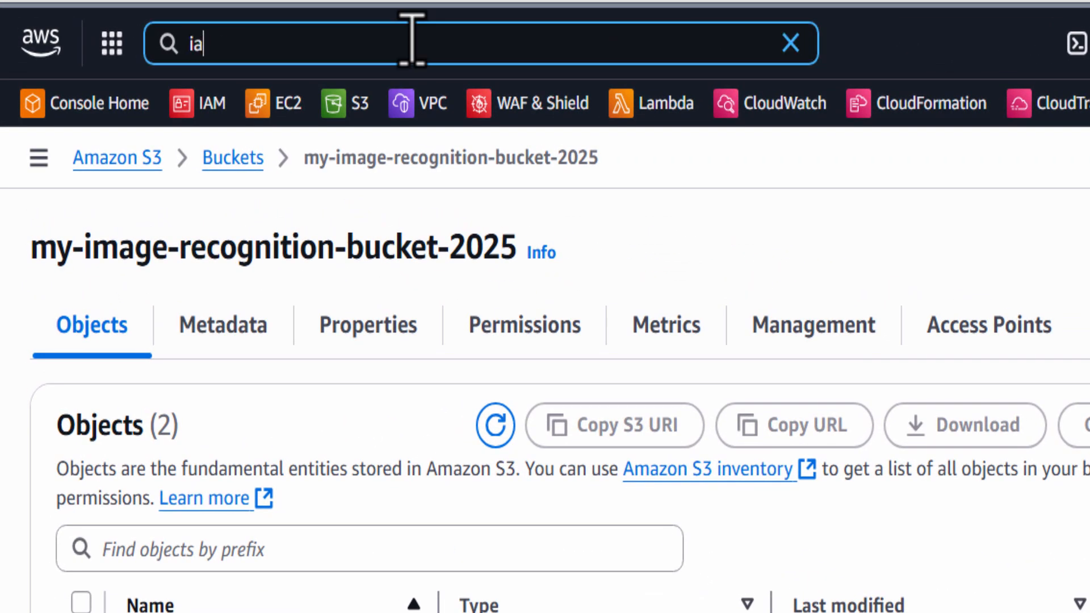
key(Return)
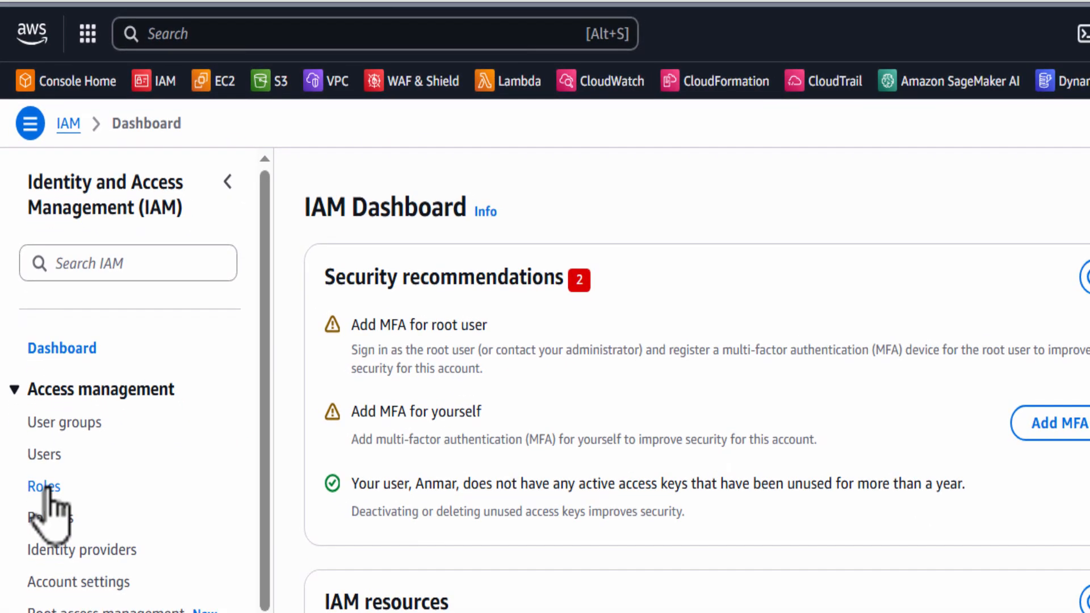
click(45, 503)
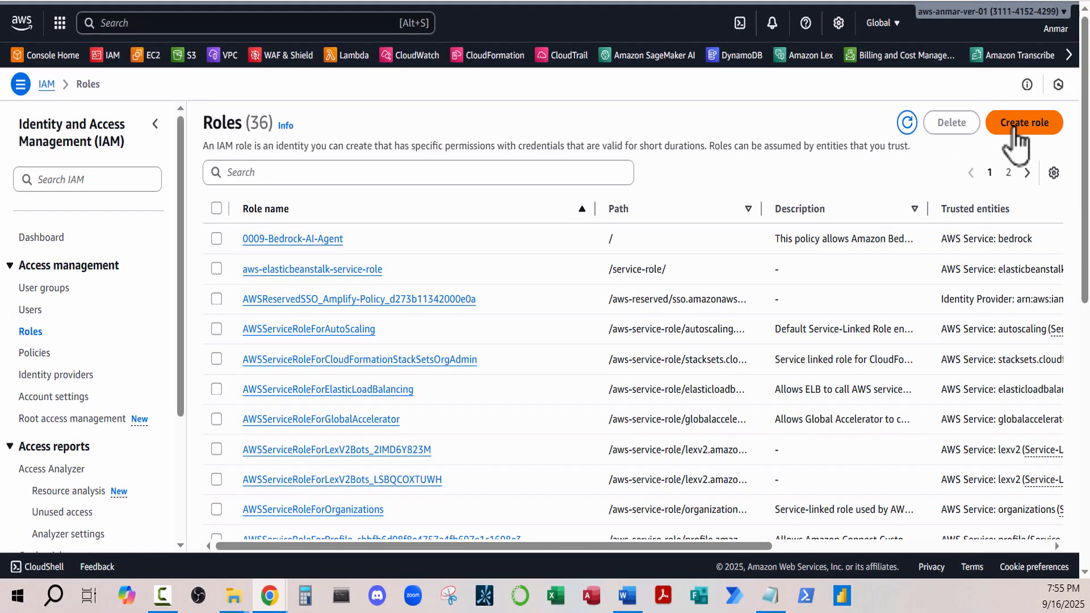
Start a new IAM role with AWS service as trusted entity type and Lambda as use case, and continue to the permissions.
click(1017, 129)
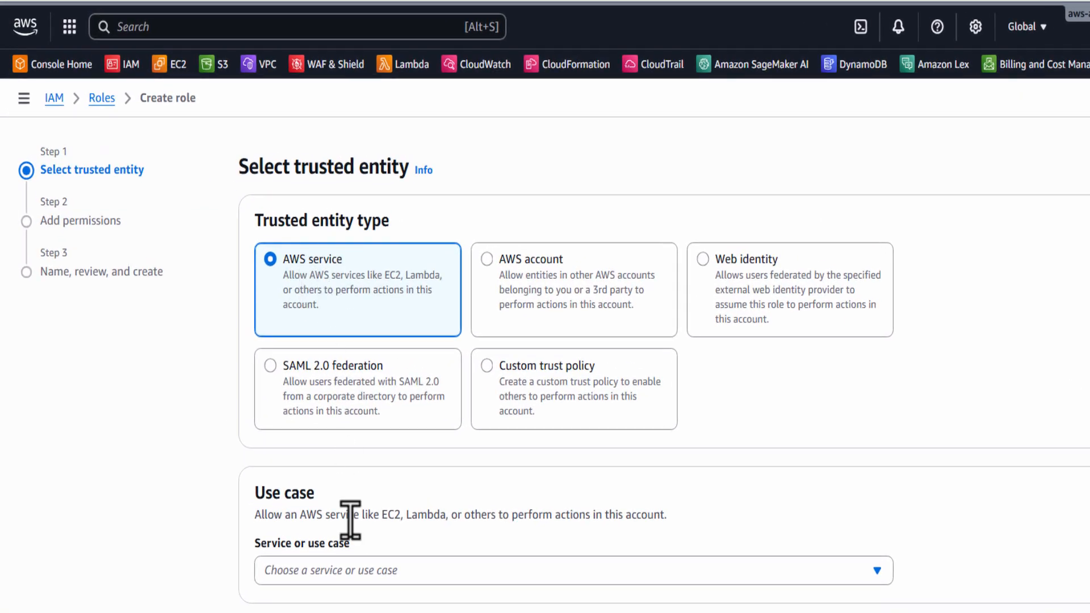
click(362, 577)
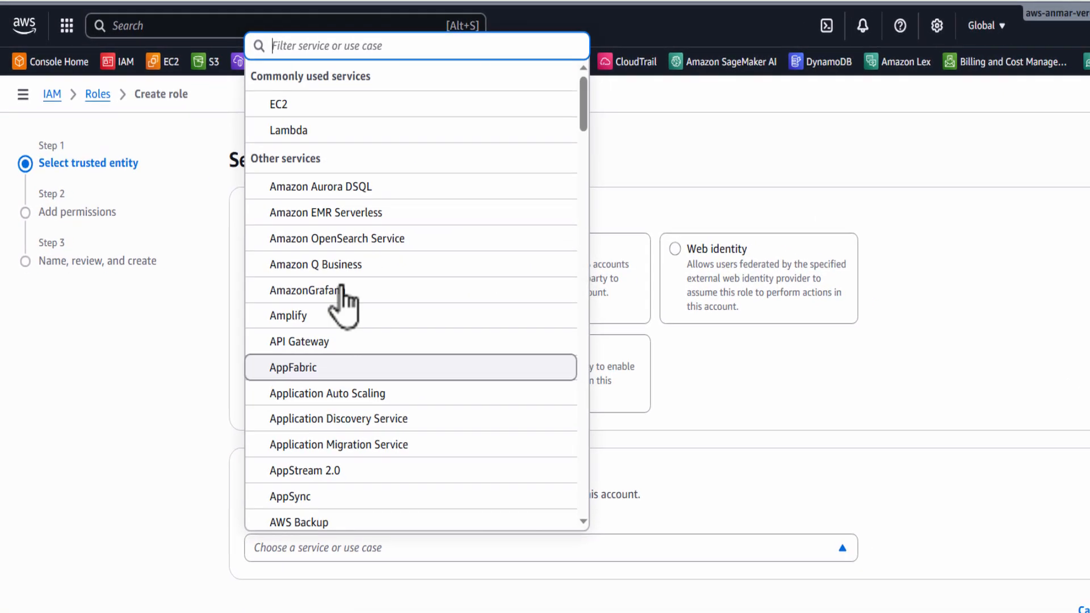
click(375, 132)
scroll(669, 353, down, 2)
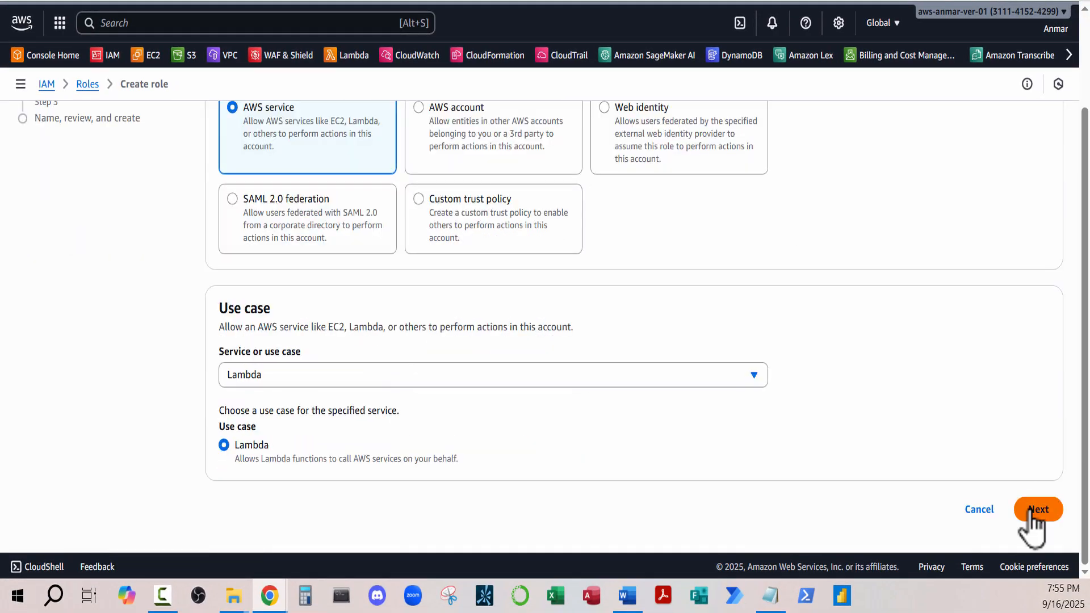
click(1031, 511)
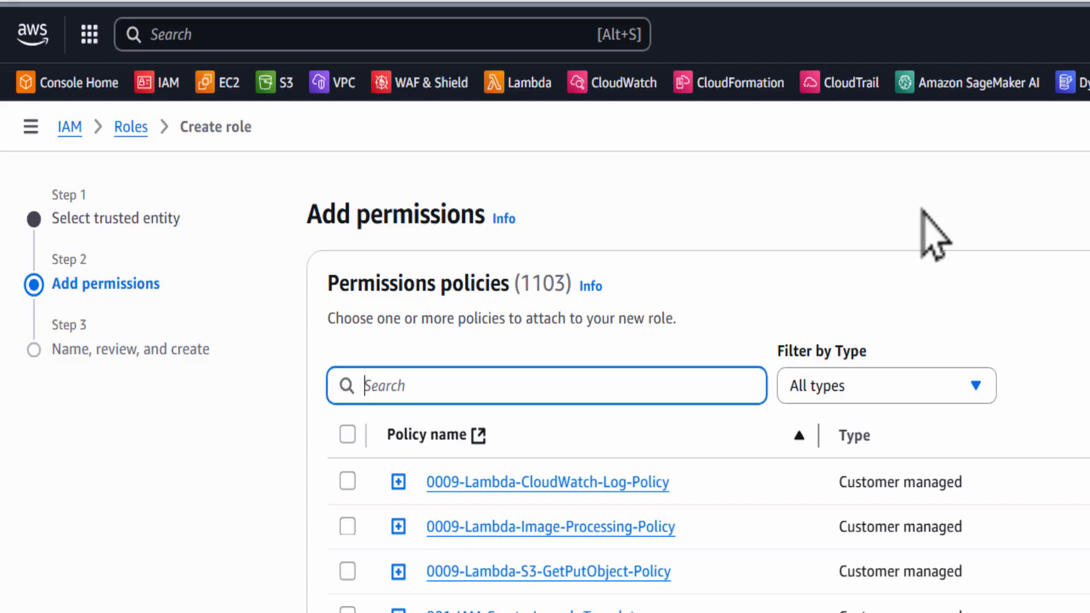
Select the AmazonS3FullAccess, AmazonRekognitionFullAccess and AWSLambdaBasicExecutionRole policies for the new role.
text(s3full)
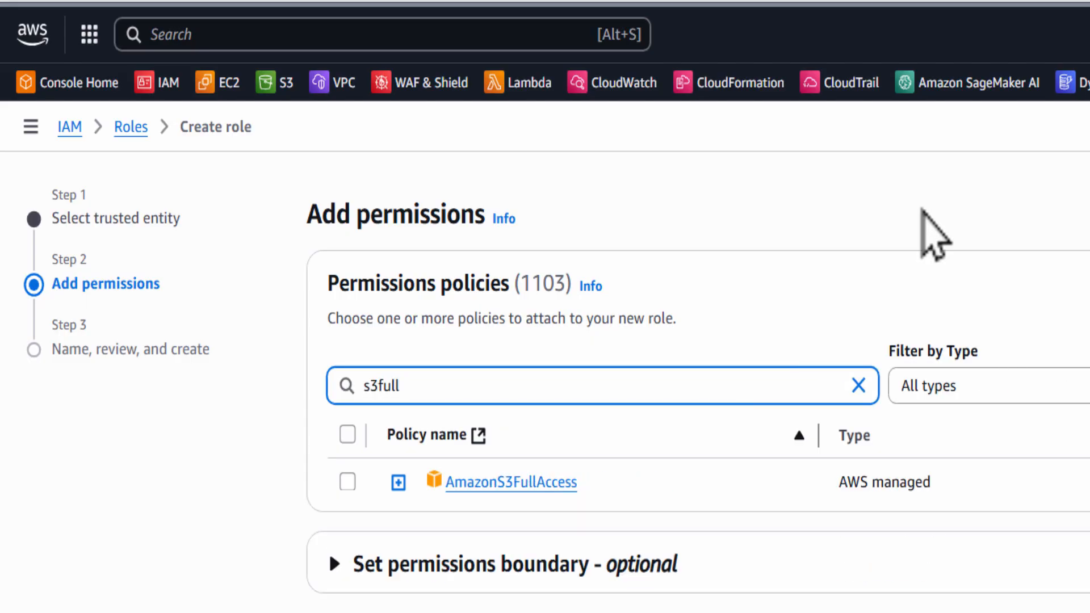
click(348, 482)
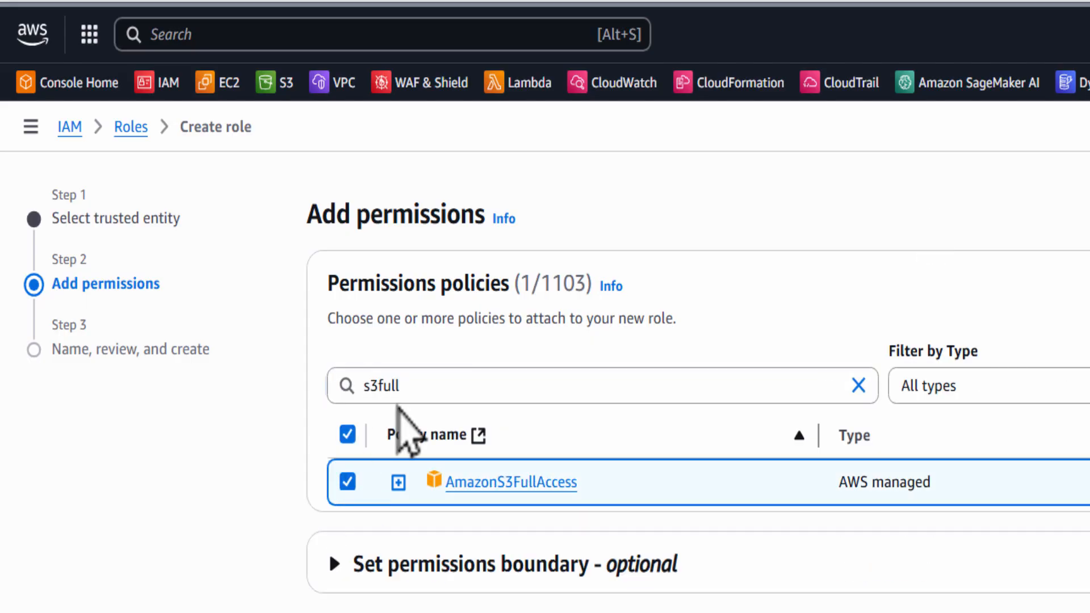
double_click(406, 386)
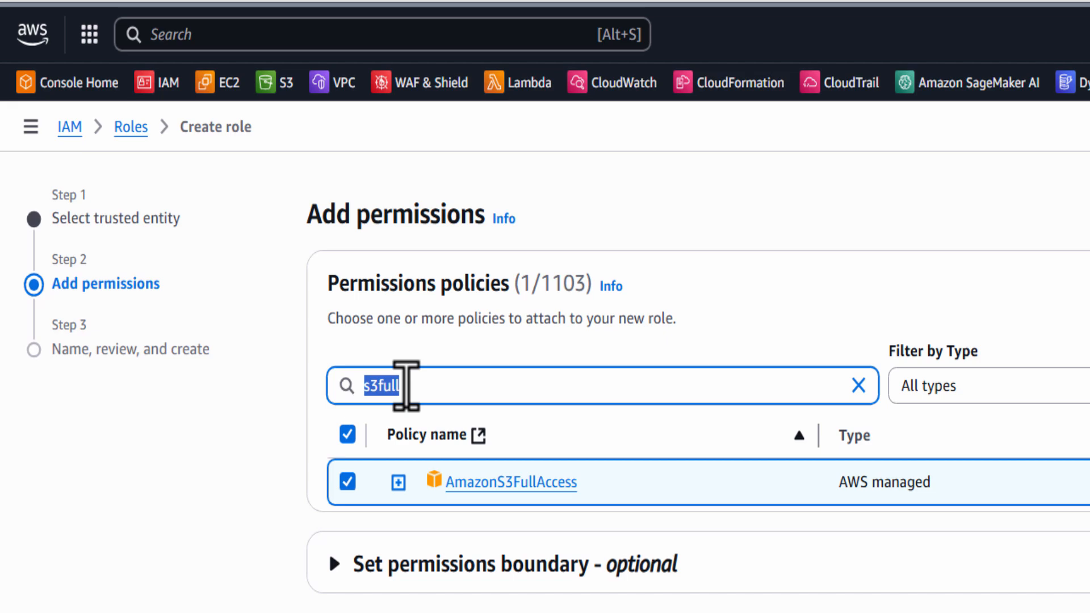
text(reko)
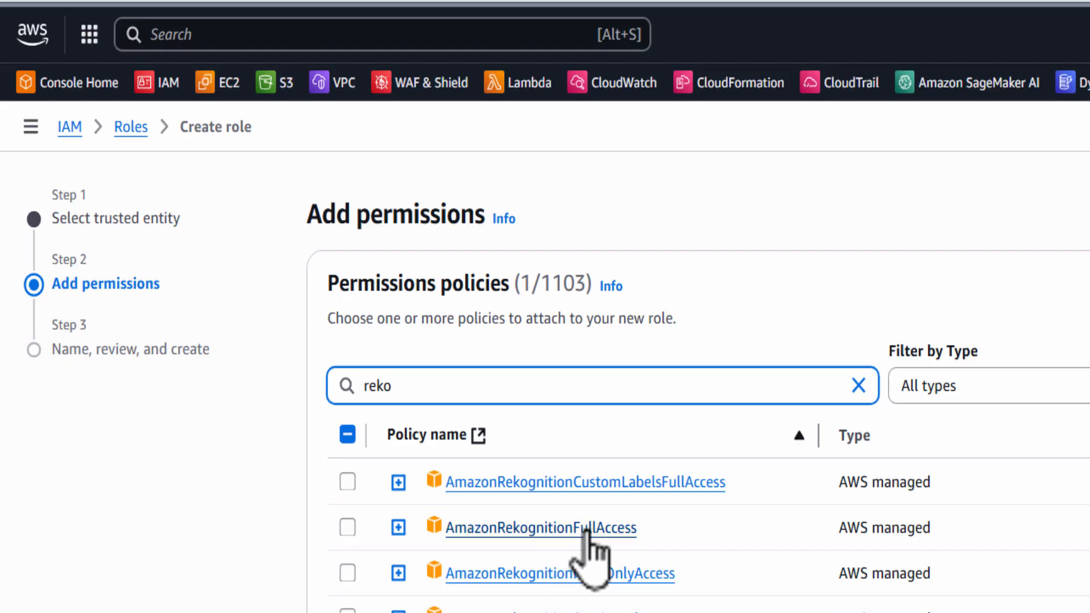
click(348, 527)
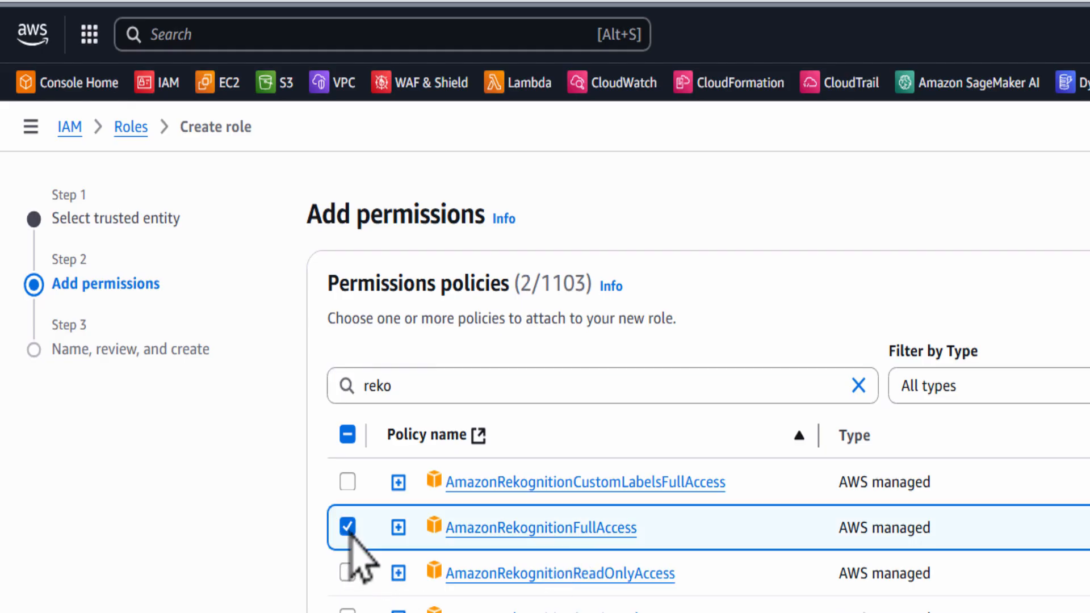
double_click(401, 387)
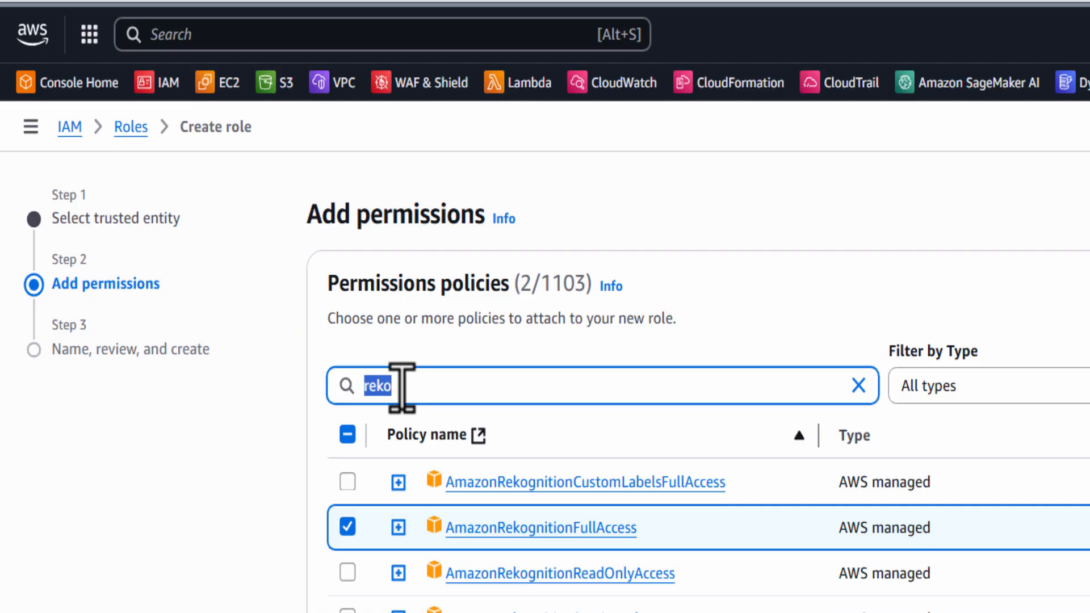
text(lambdabasic)
click(347, 481)
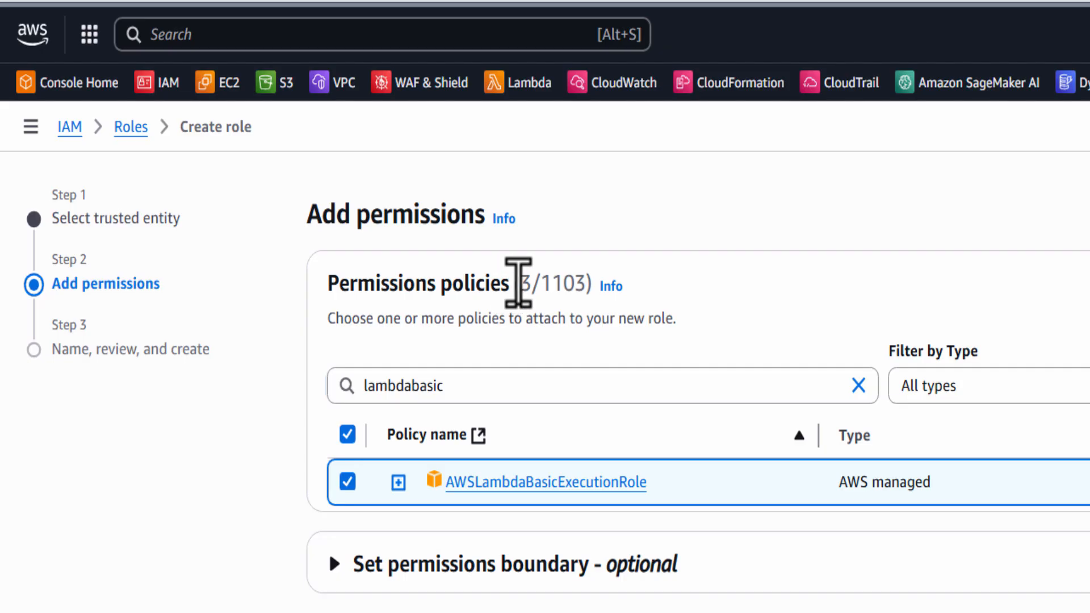
Continue to the role details, name the role lambda-rekognition-role and create it.
click(1038, 430)
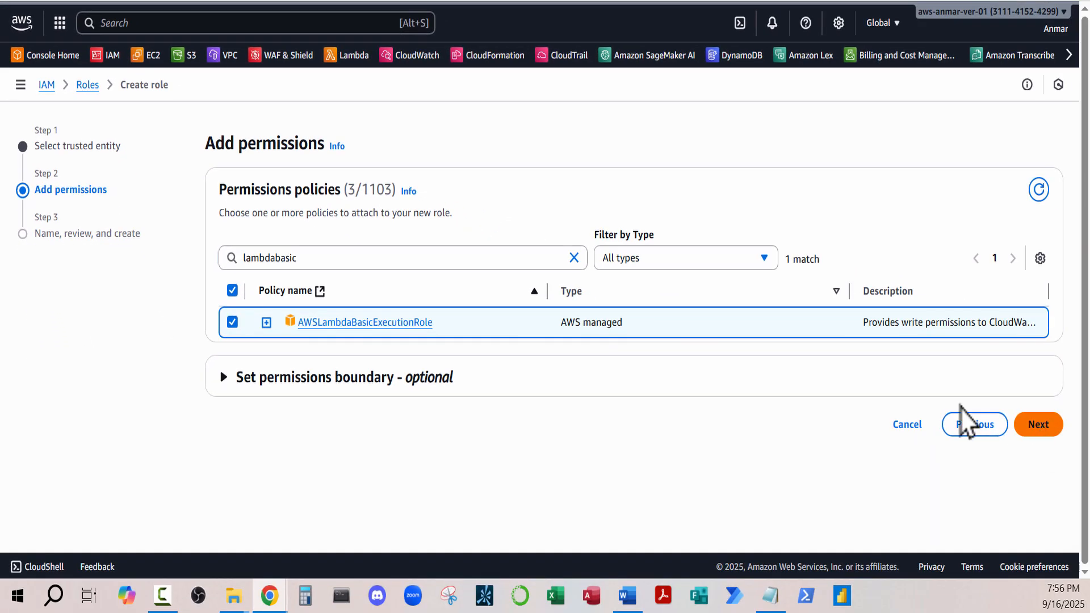
text(lambda-rekognition-role)
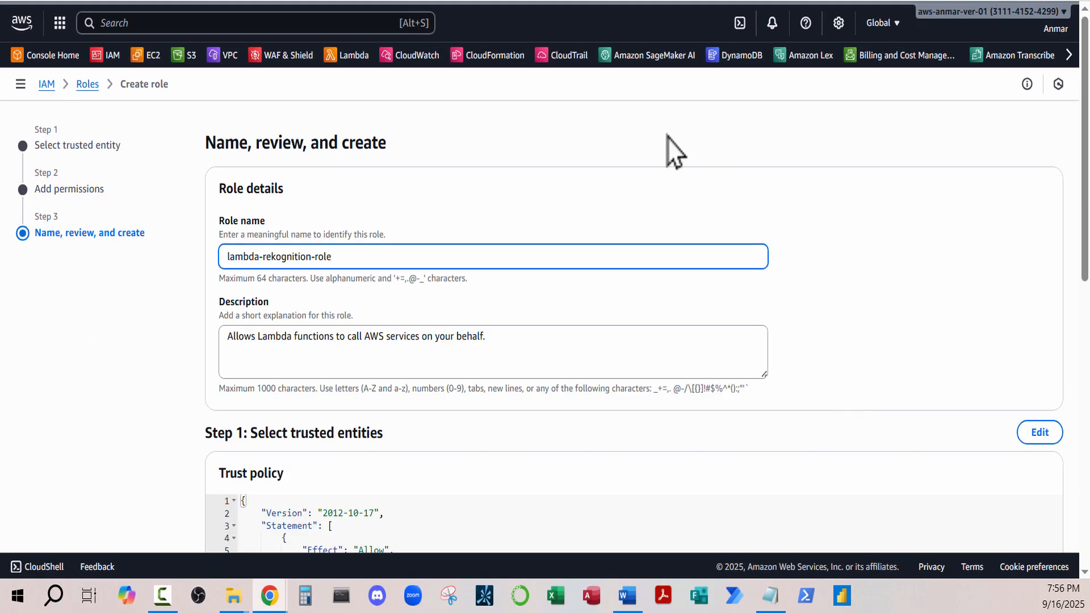
scroll(675, 152, down, 10)
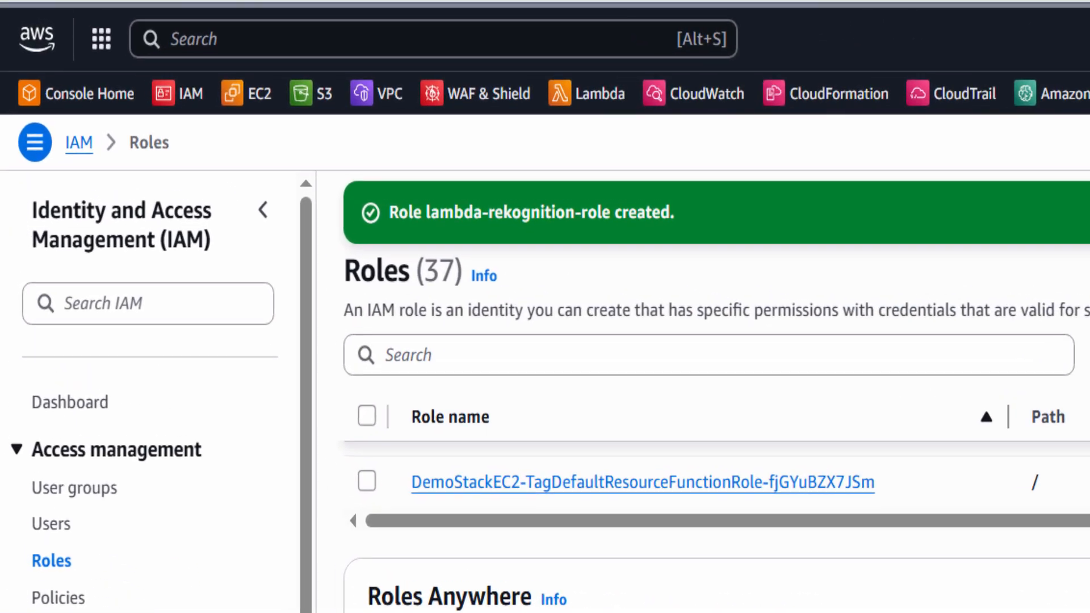
Open the Lambda service and start creating a new function.
click(180, 21)
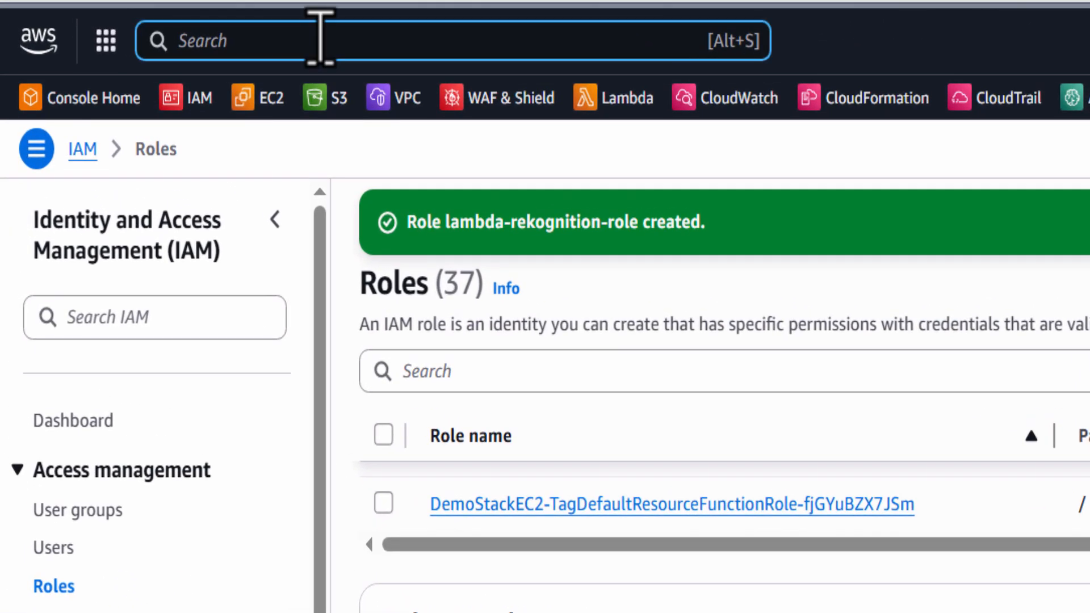
text(lambda)
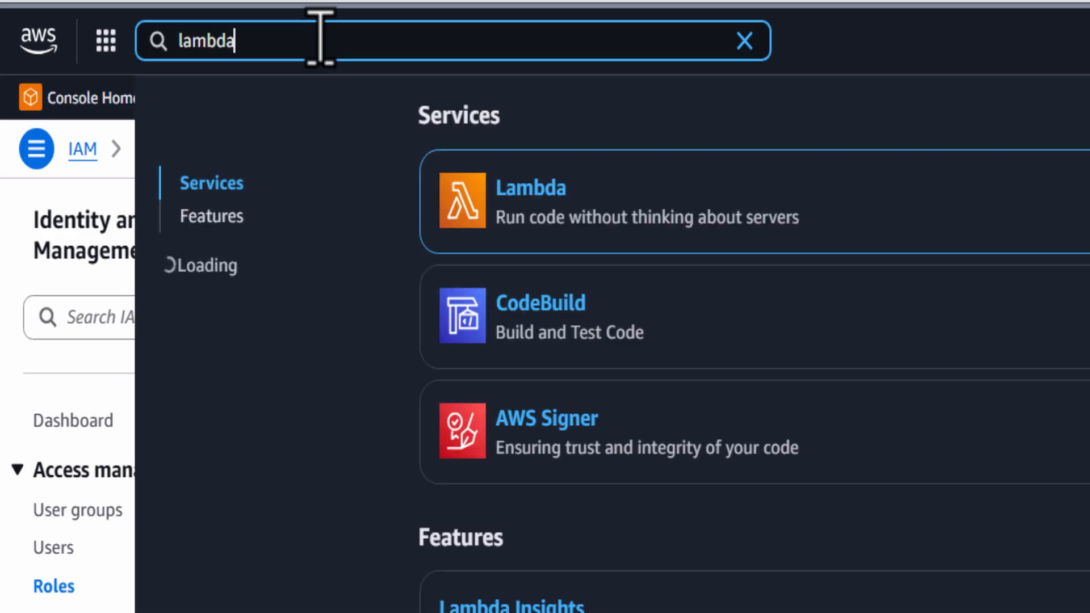
click(525, 208)
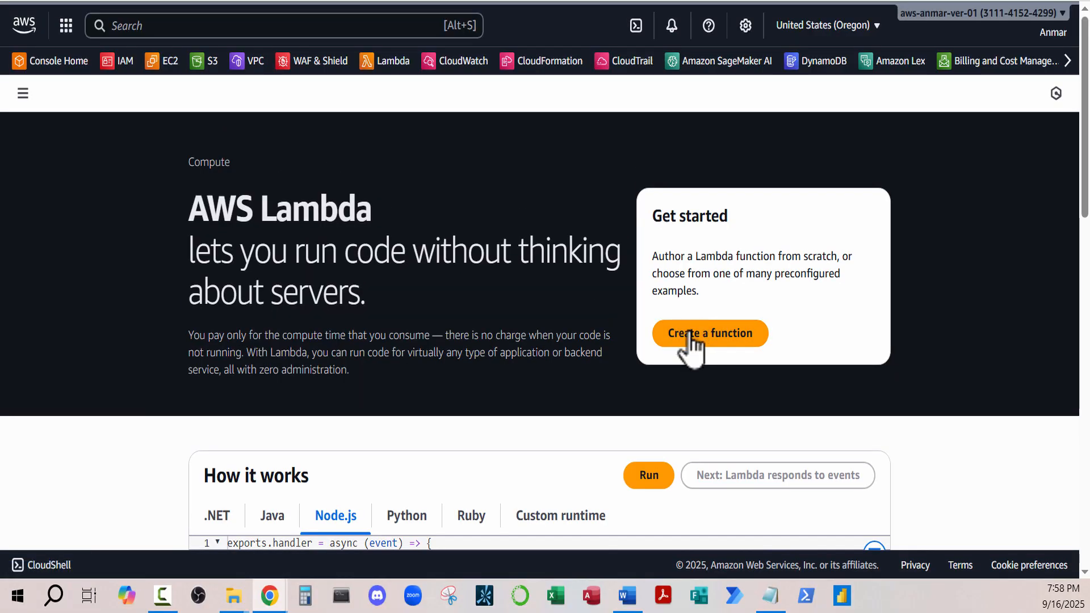
click(690, 334)
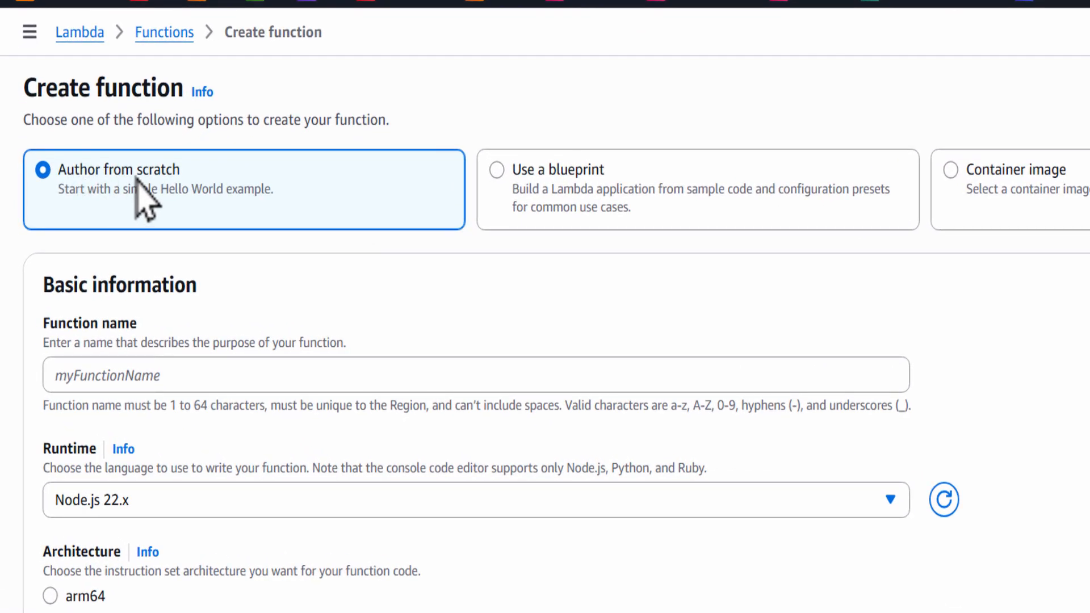
Name the new function image-categorizer and set its runtime to Python 3.13.
click(129, 374)
text(image-categorizer)
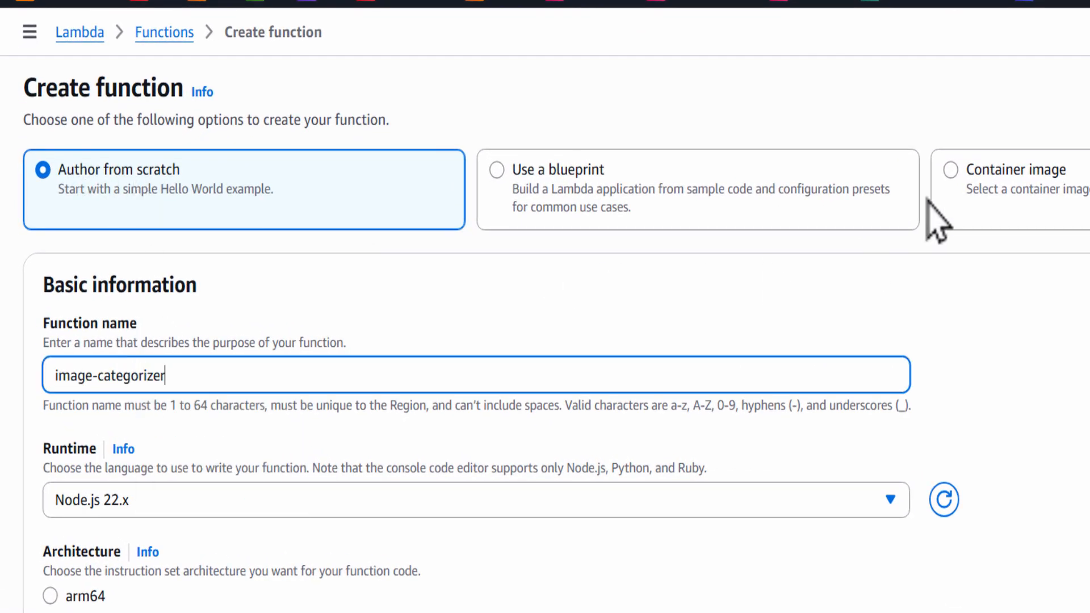
scroll(349, 265, down, 4)
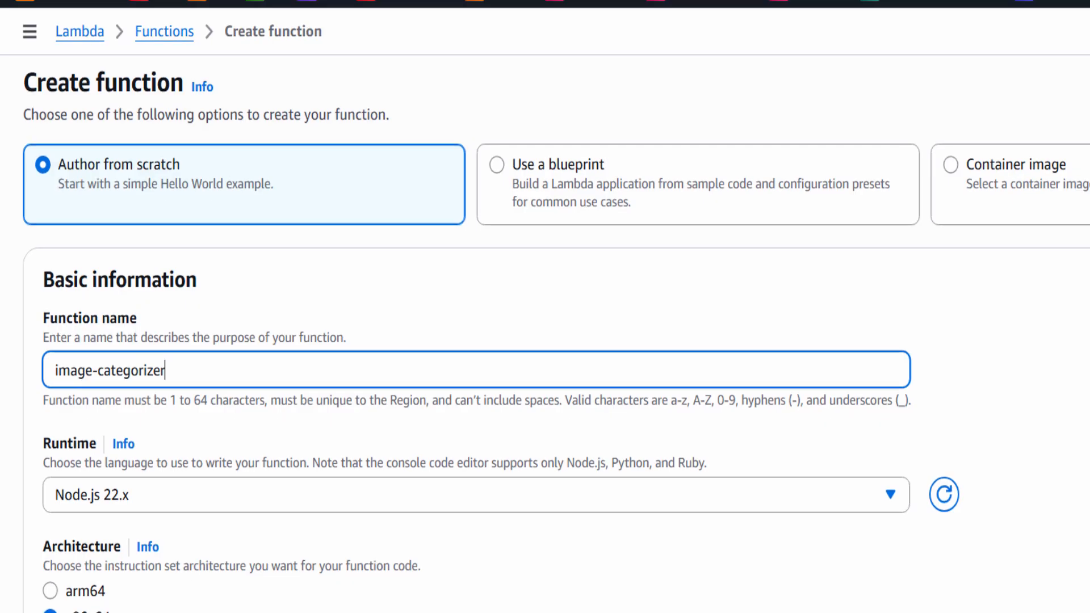
click(348, 265)
click(348, 265)
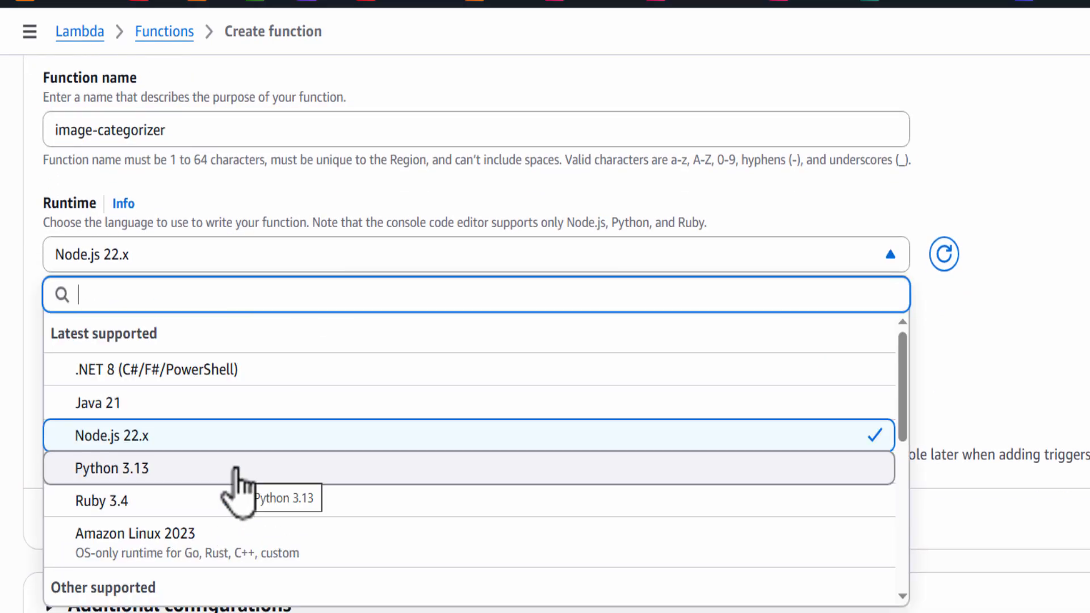
click(237, 470)
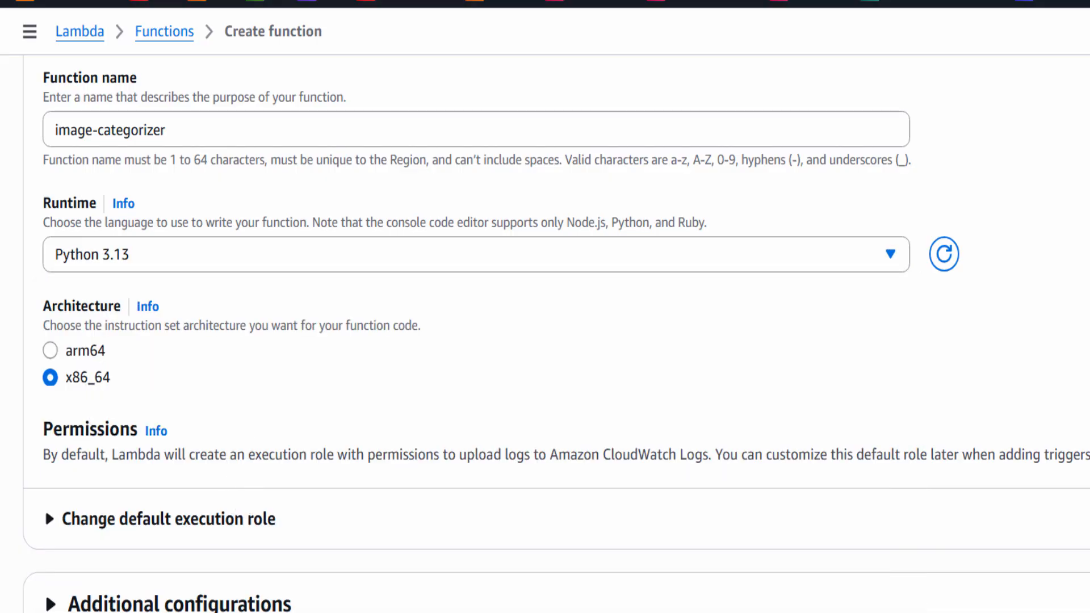
Change the function's execution role to the existing role lambda-rekognition-role.
scroll(49, 388, down, 2)
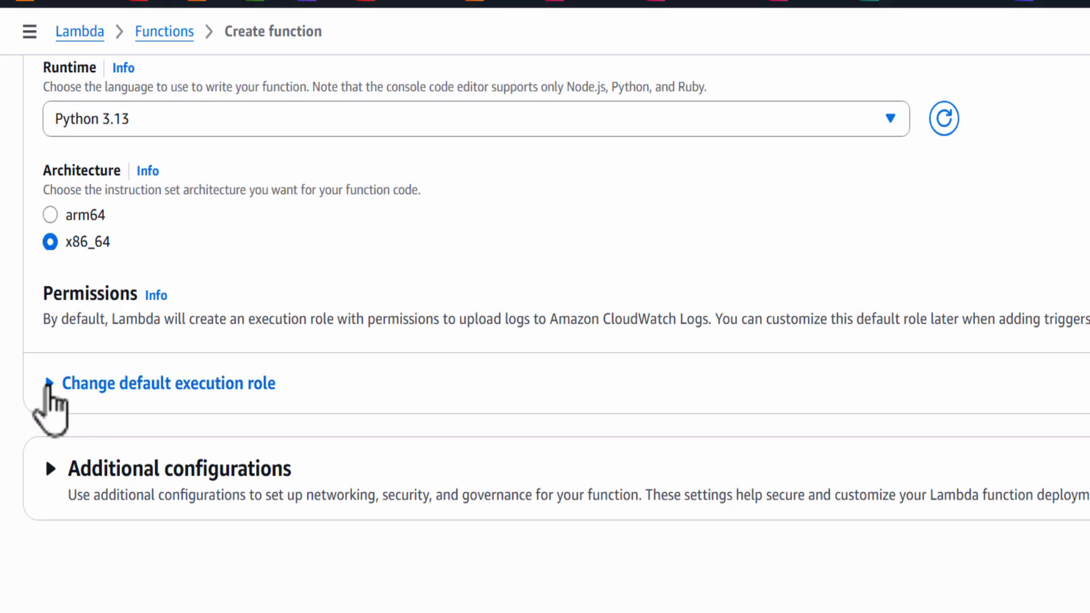
click(50, 392)
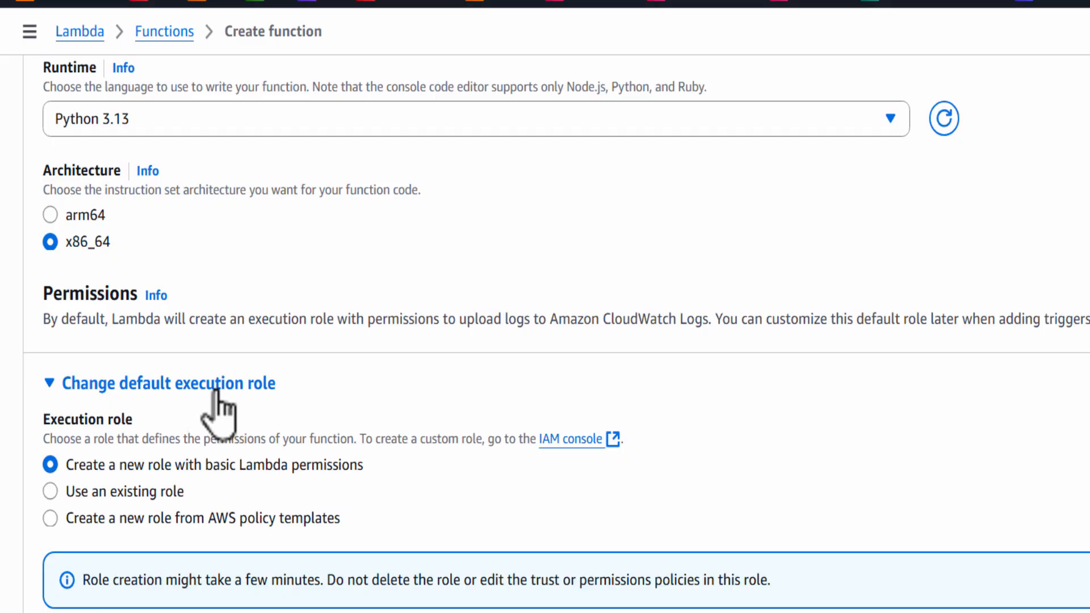
scroll(233, 397, down, 3)
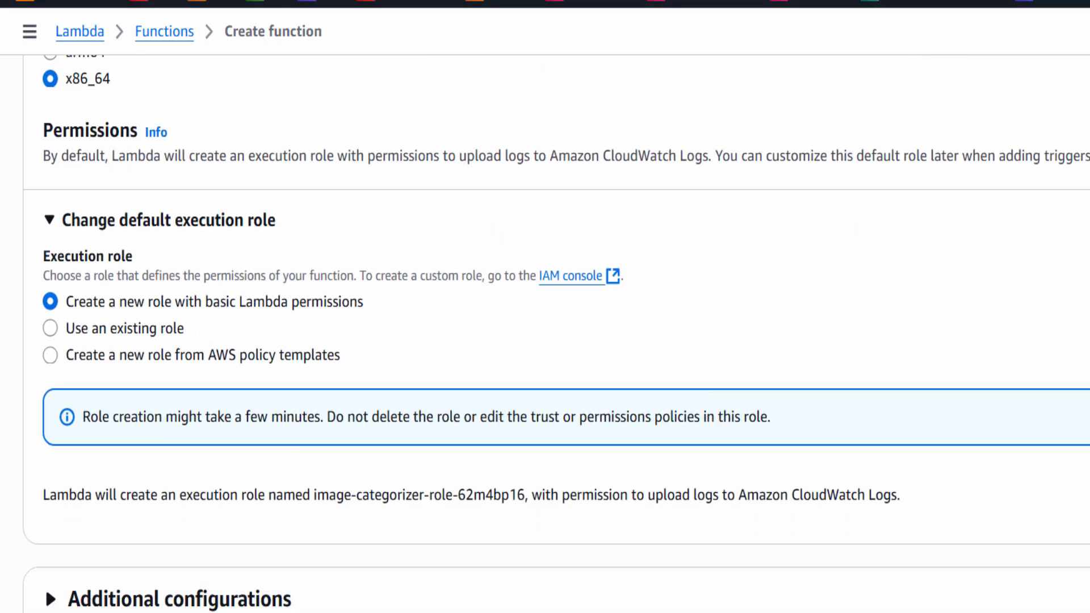
click(71, 297)
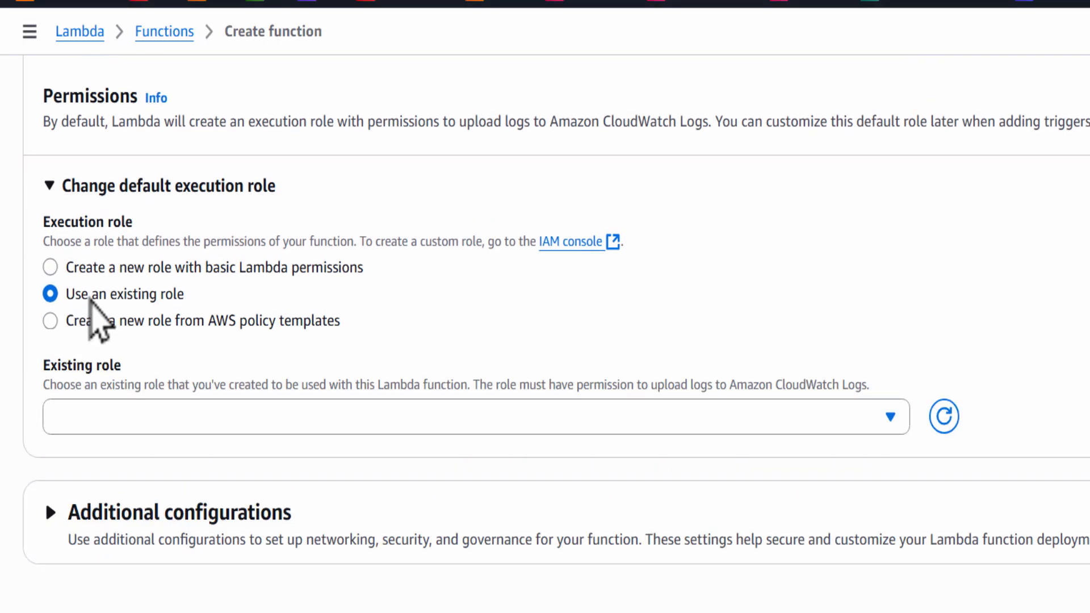
click(892, 419)
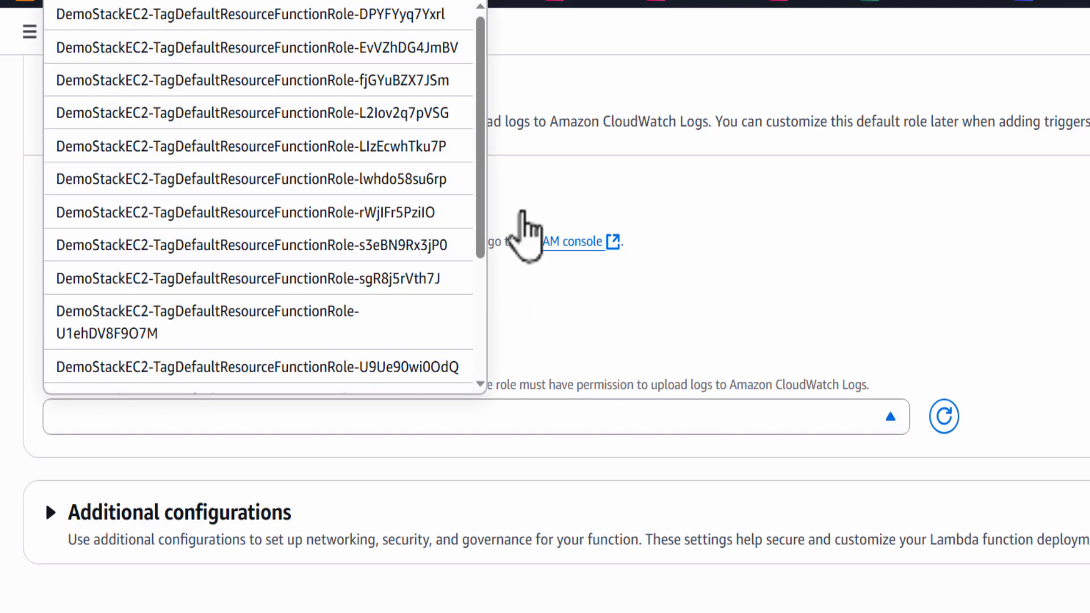
scroll(480, 170, down, 4)
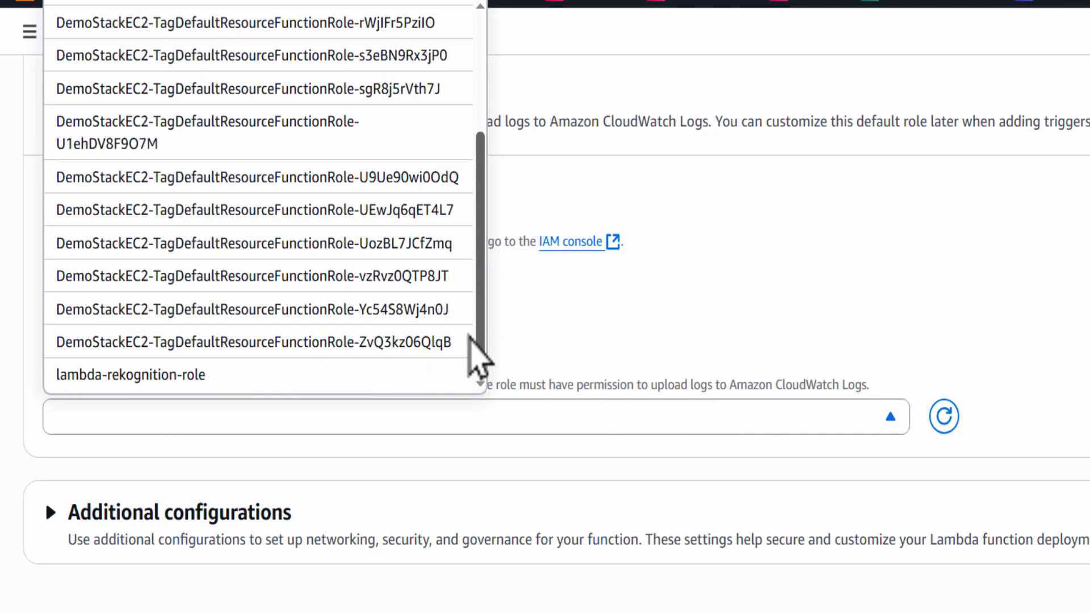
click(125, 376)
scroll(43, 502, down, 1)
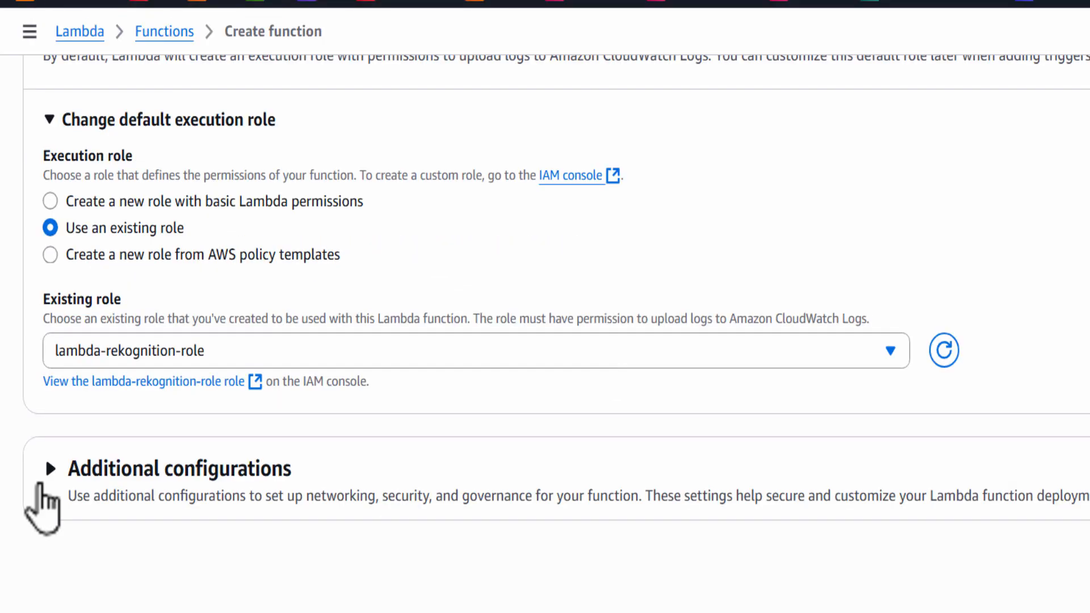
Create the function without enabling any additional configurations and dismiss the getting-started dialog.
click(50, 465)
scroll(309, 424, down, 5)
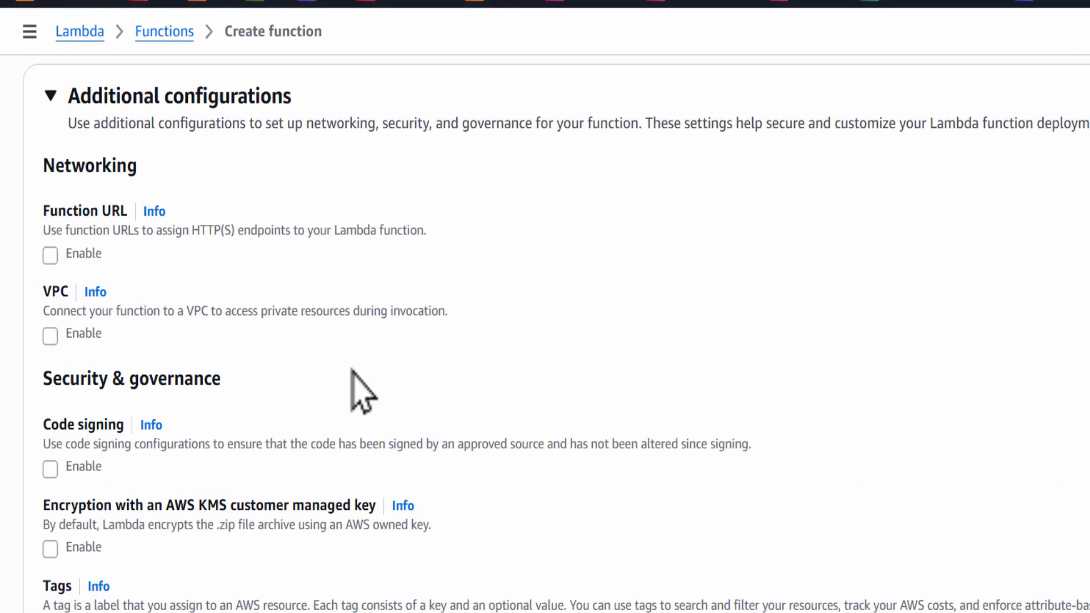
scroll(356, 377, down, 2)
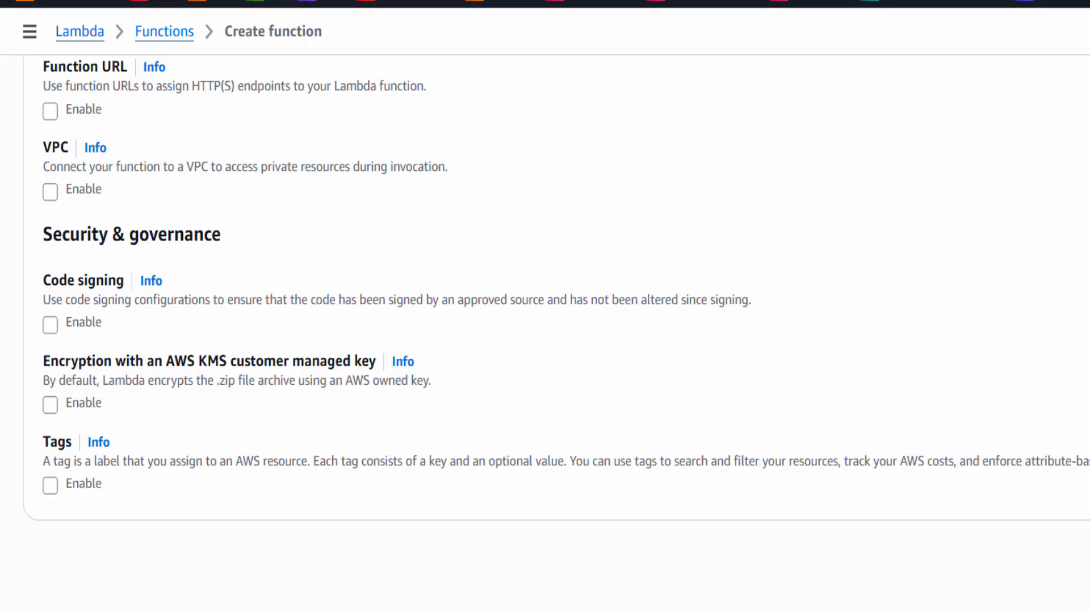
click(1005, 502)
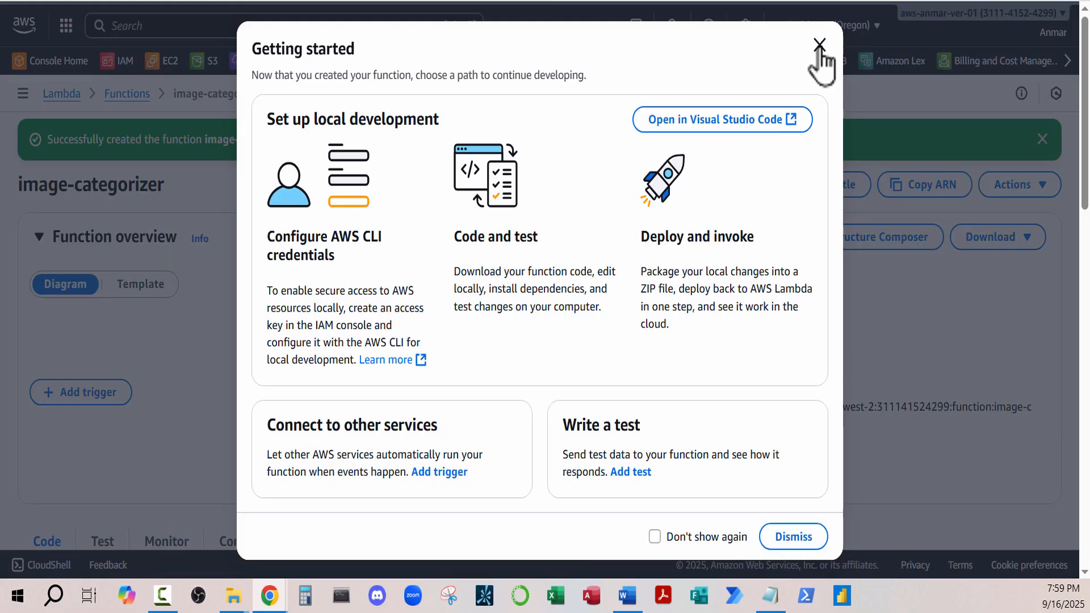
click(818, 42)
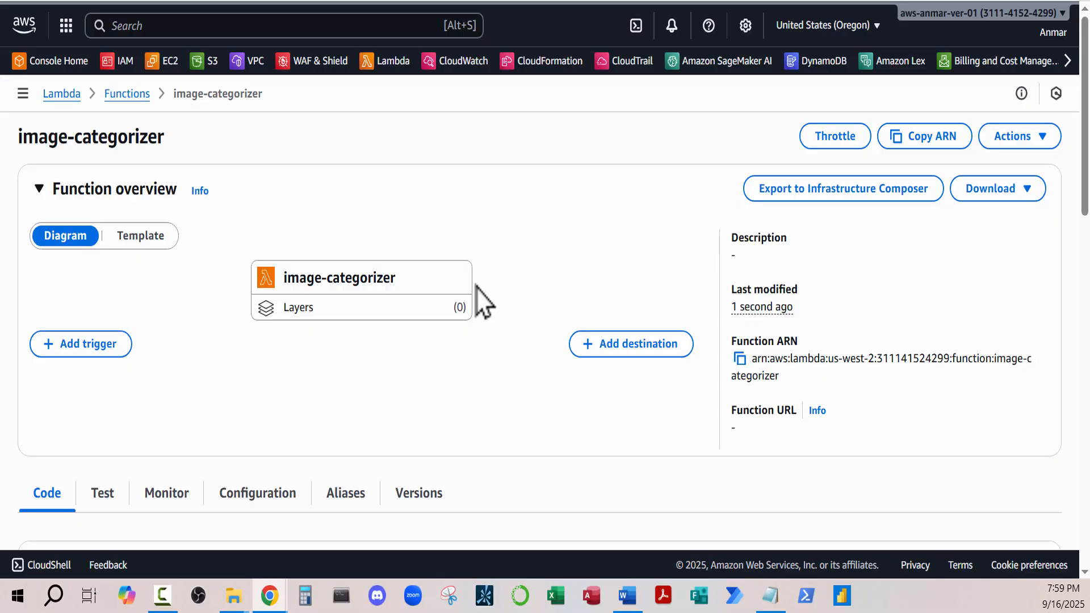
Replace the default code in lambda_function.py with the copied Rekognition label-detection code and deploy it.
drag(1084, 127, 1083, 226)
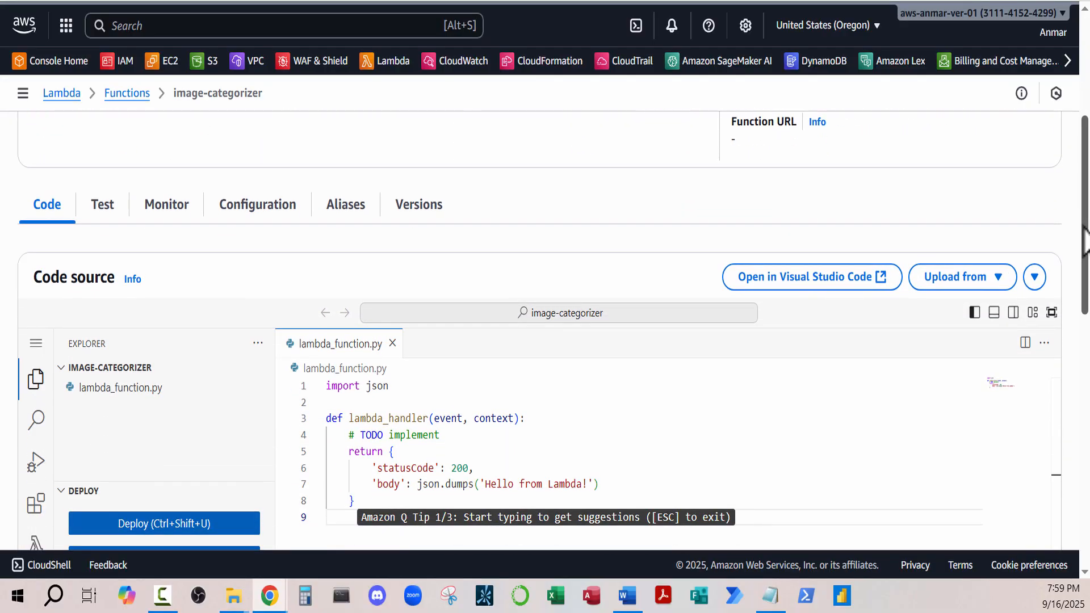
scroll(859, 182, down, 1)
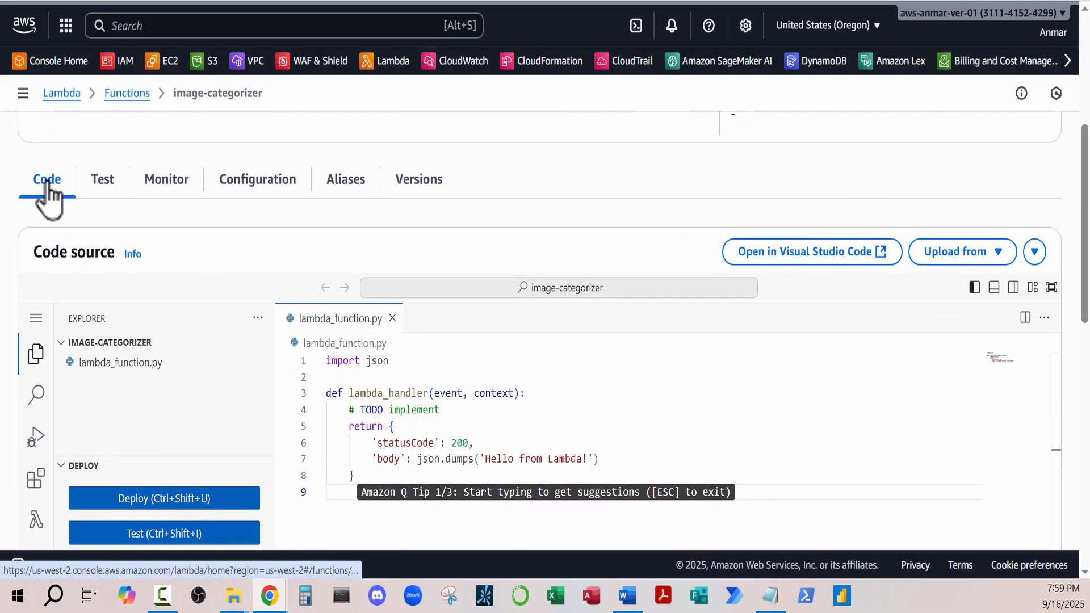
click(449, 410)
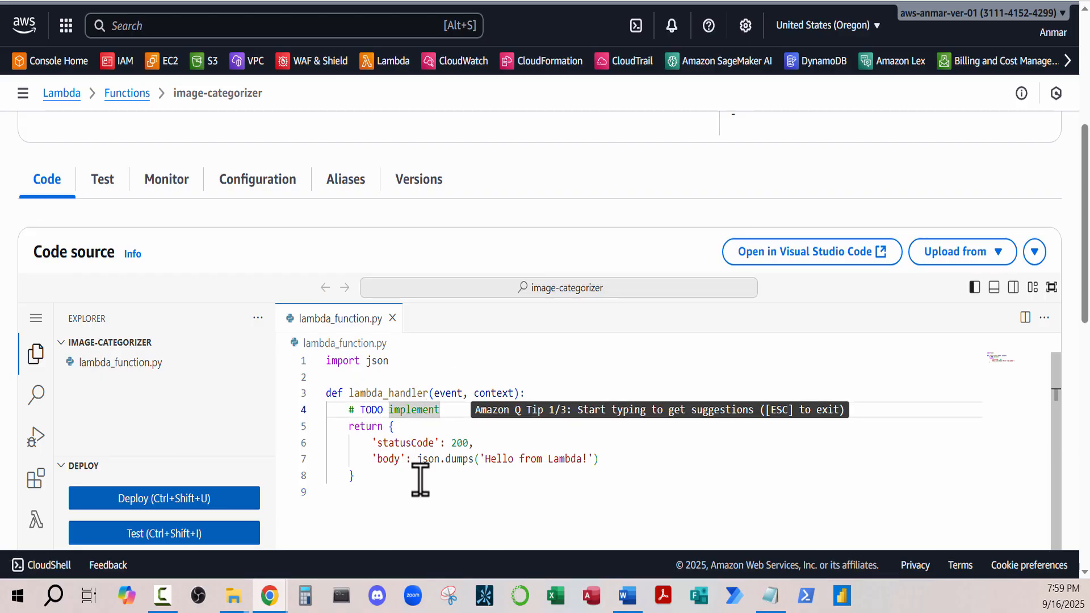
drag(392, 490, 310, 330)
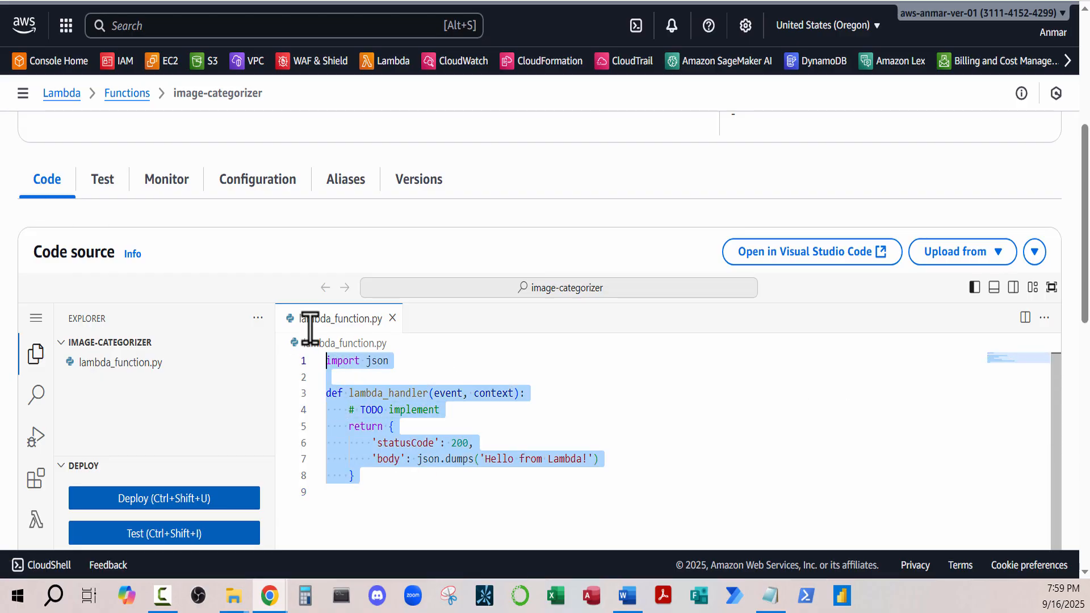
key(BackSpace)
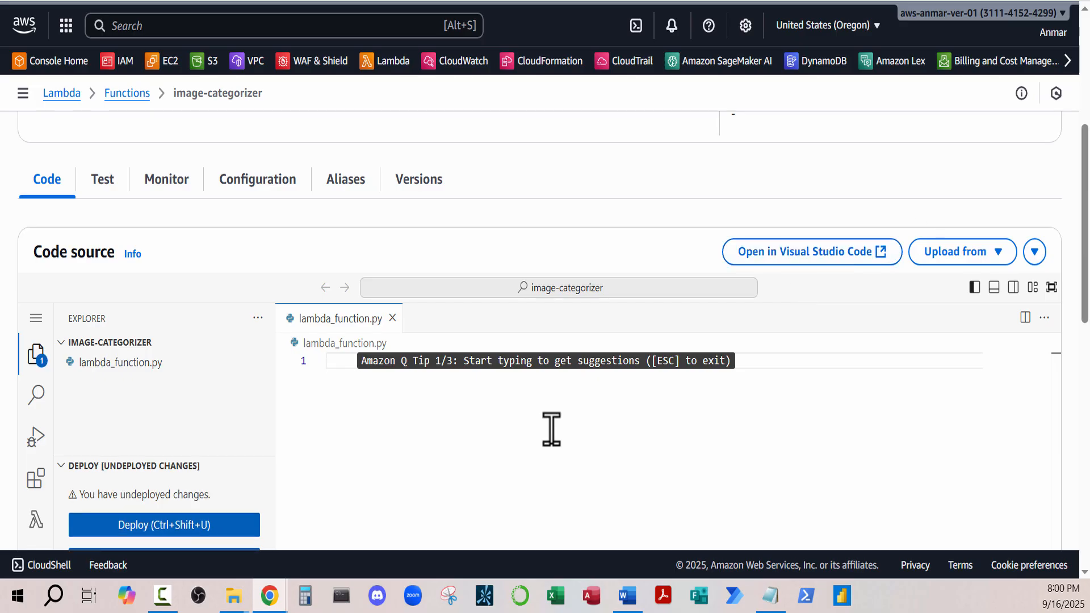
key(ctrl+v)
scroll(896, 443, down, 3)
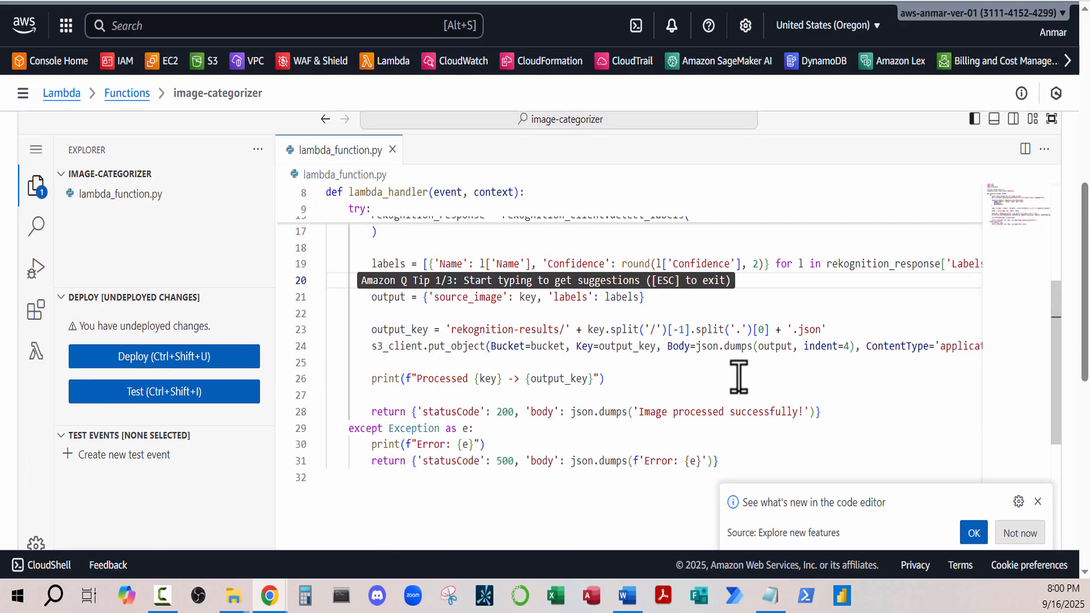
click(164, 357)
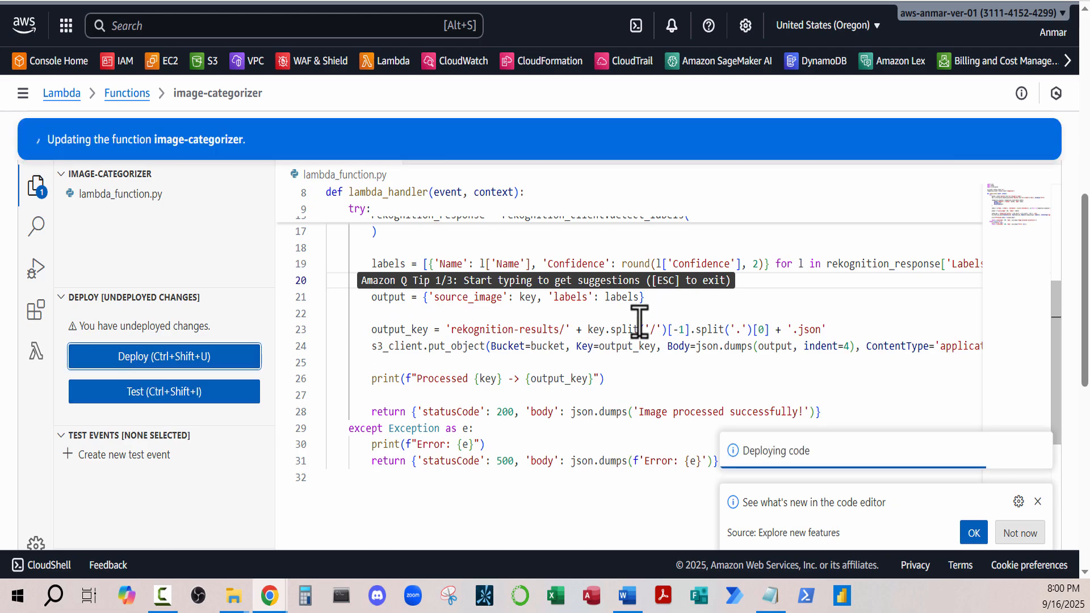
click(1043, 139)
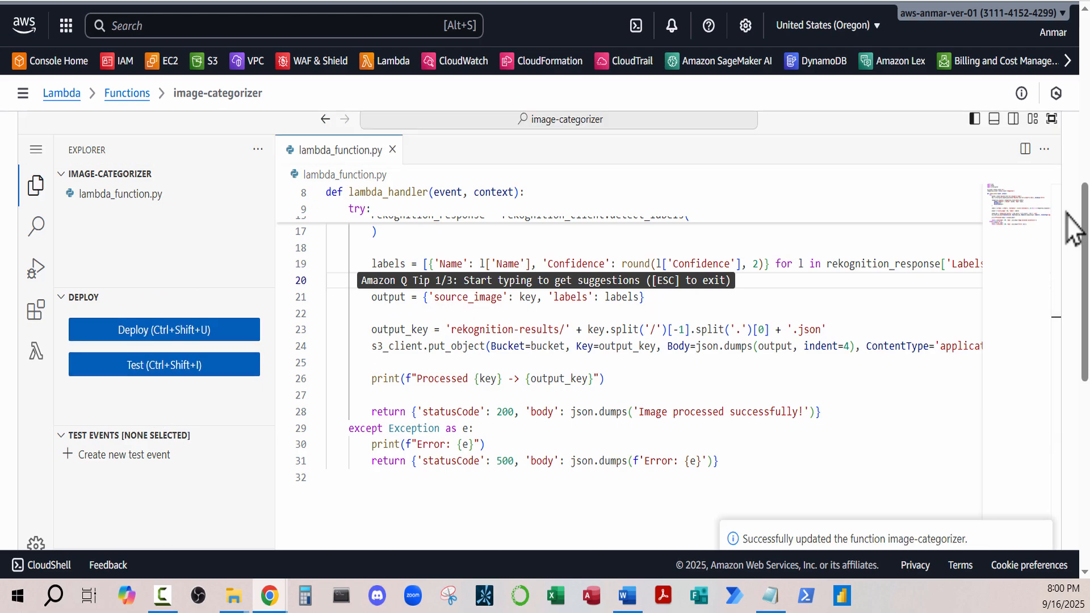
Start adding an S3 trigger to the image-categorizer function with my-image-recognition-bucket-2025 as the source bucket.
drag(1086, 236, 1085, 55)
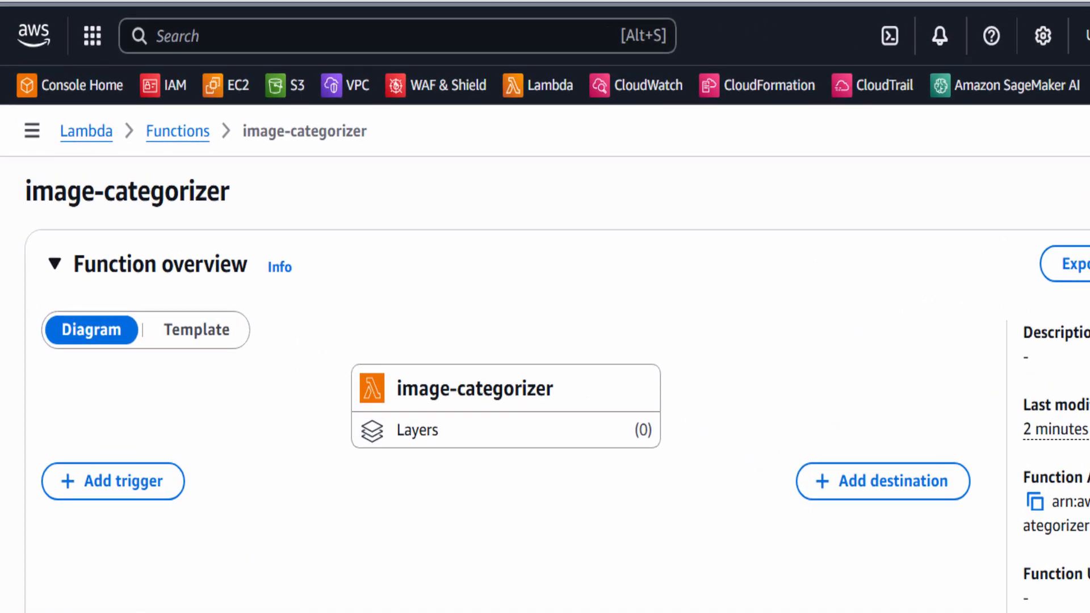
click(114, 483)
click(521, 306)
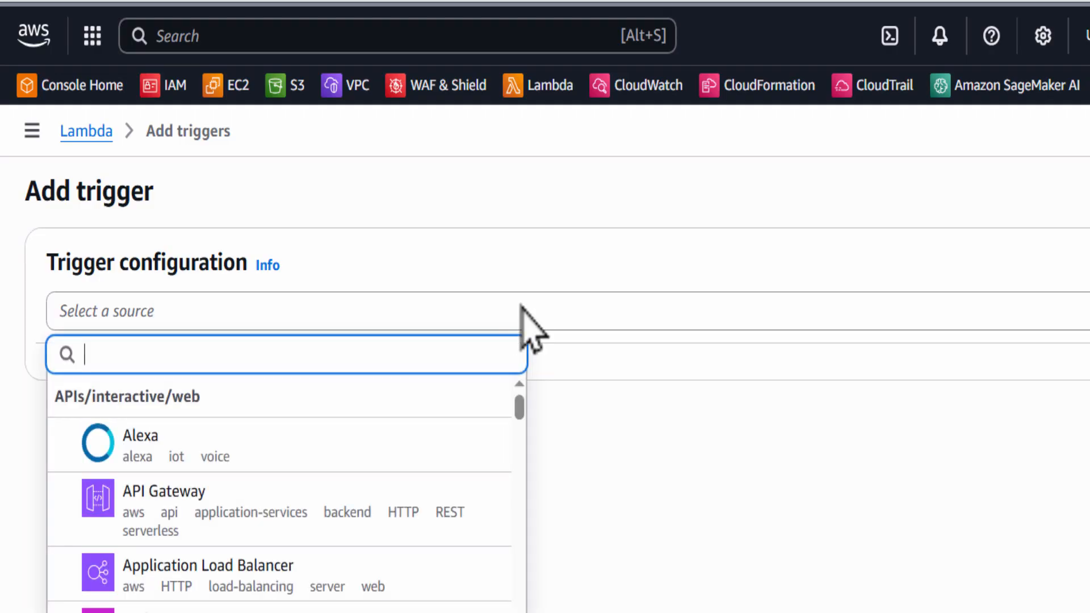
text(s3)
key(Return)
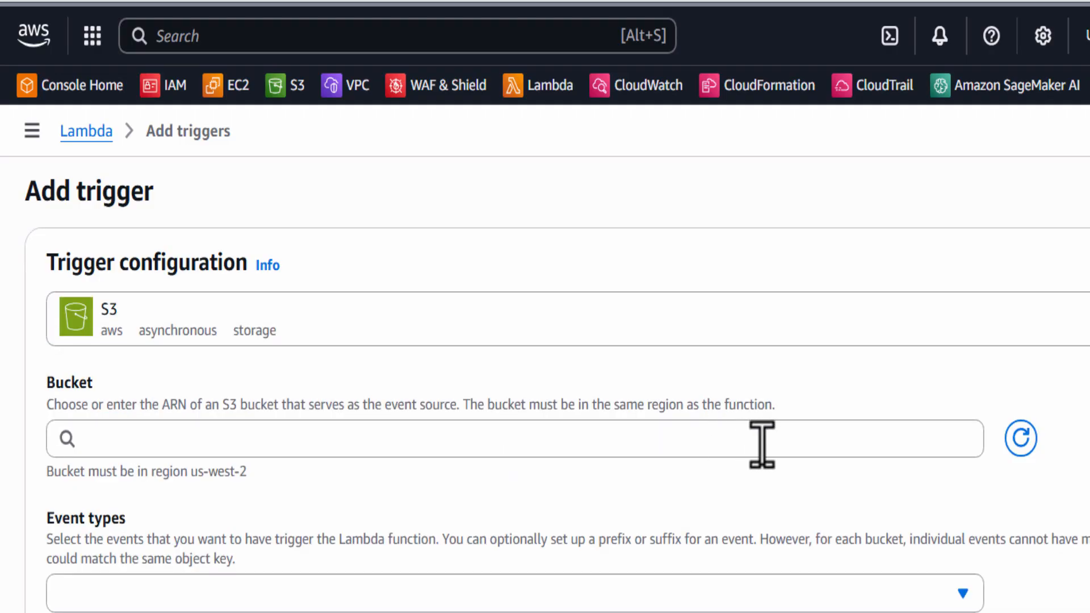
click(762, 441)
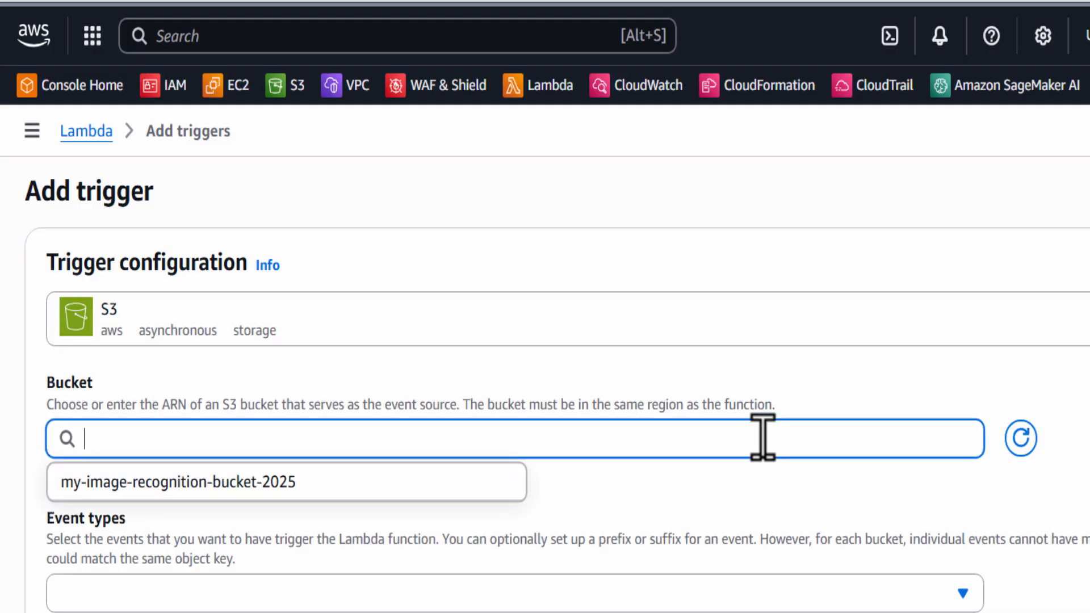
click(283, 486)
Limit the trigger to objects whose keys start with the prefix uploads.
scroll(341, 390, down, 4)
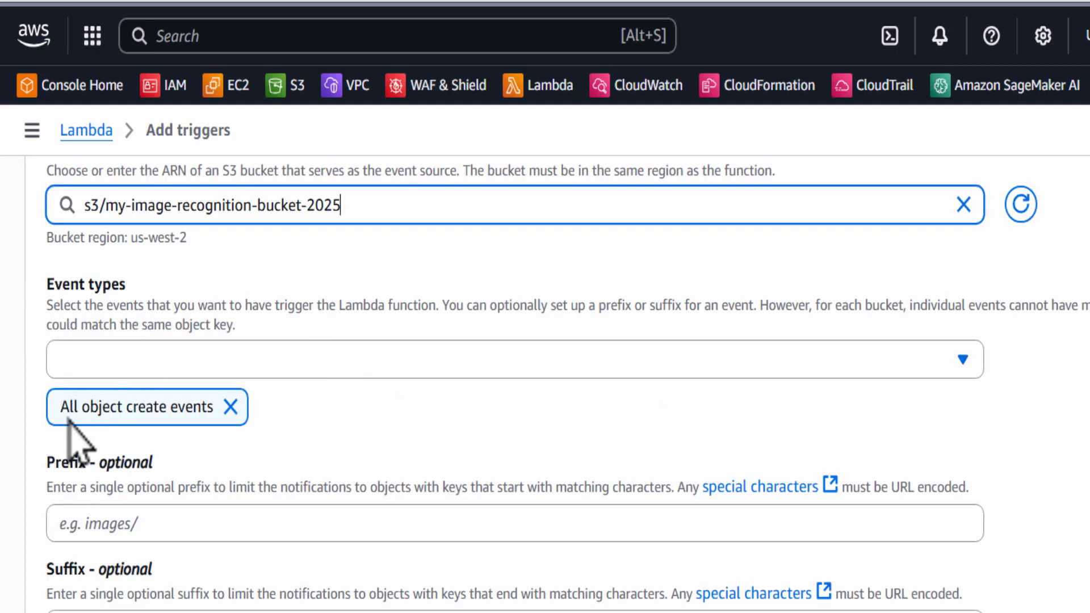
scroll(170, 421, down, 2)
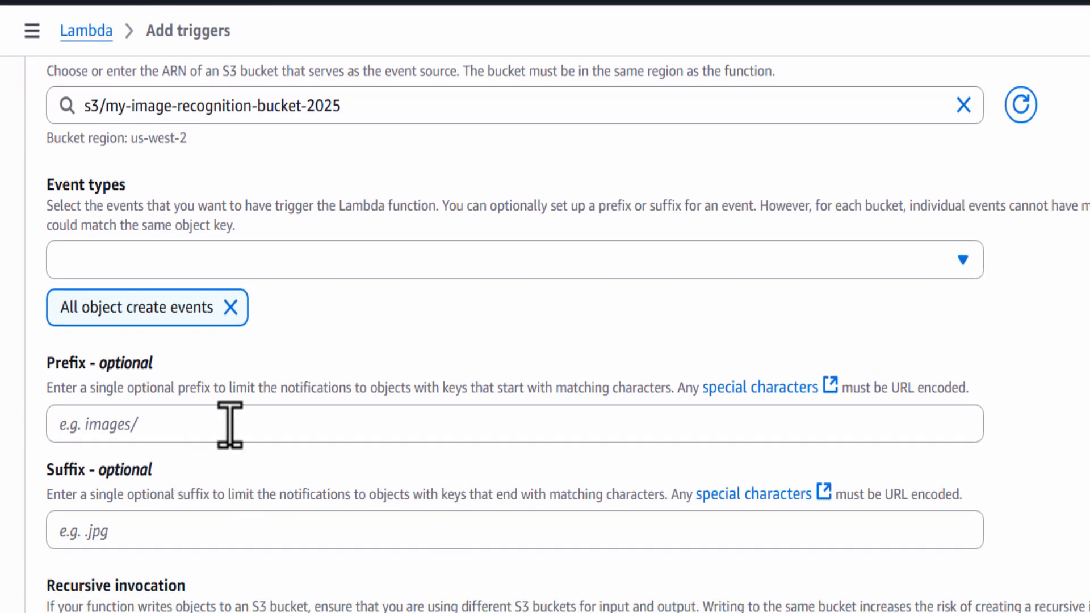
click(230, 425)
click(385, 362)
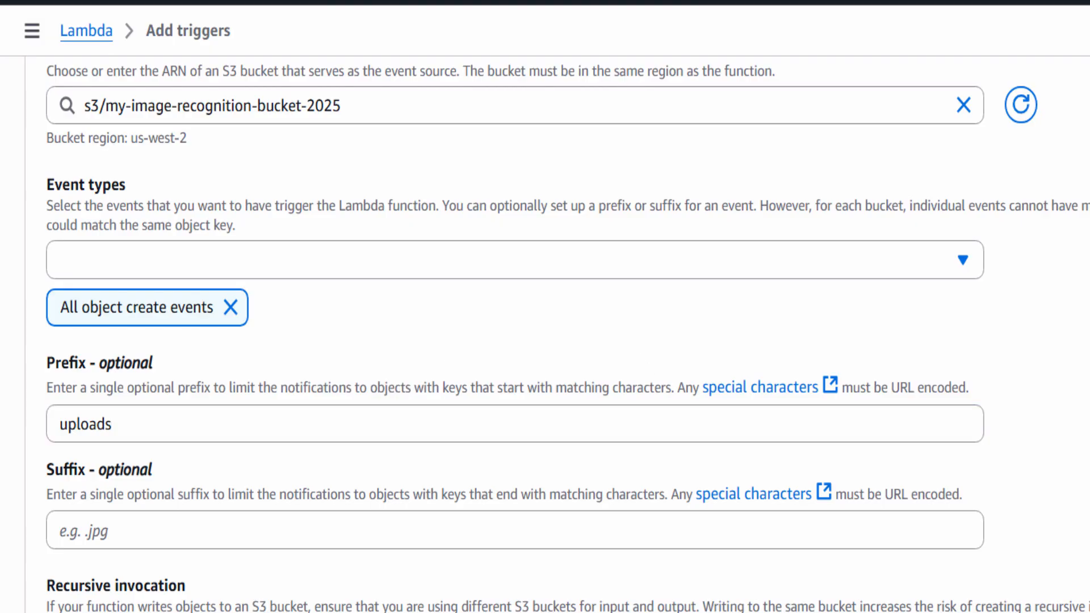
scroll(446, 446, down, 3)
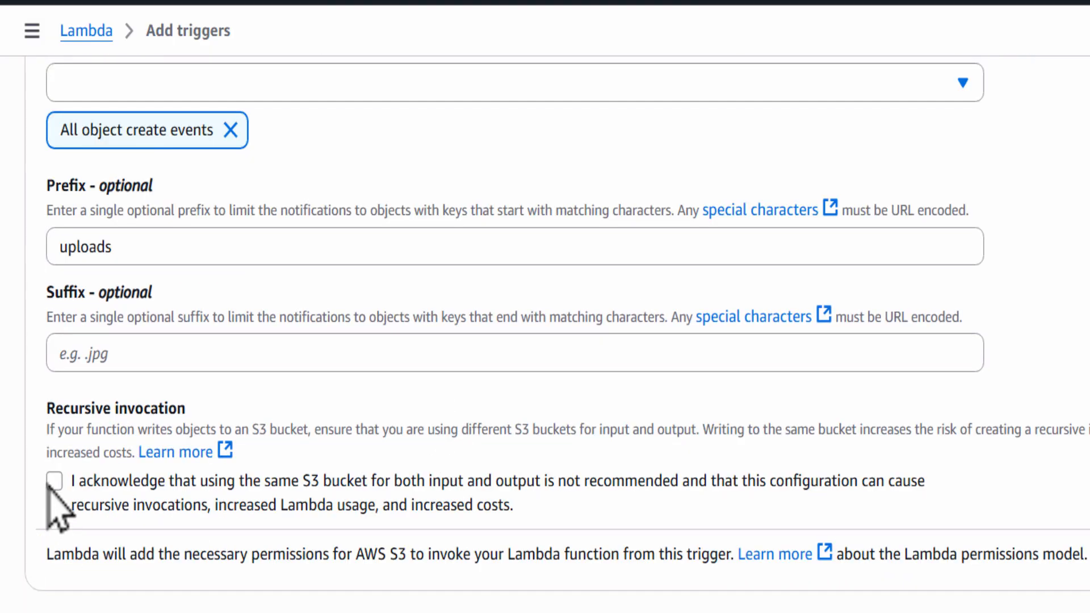
Acknowledge the recursive invocation risk and add the S3 trigger to the image-categorizer function.
click(55, 481)
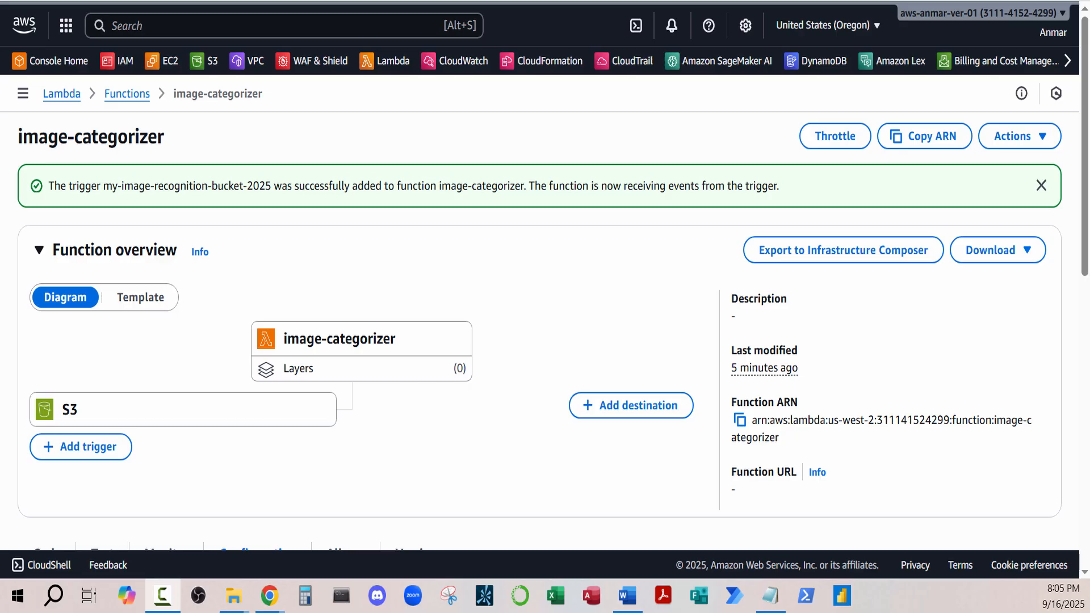
Open the uploads folder of my-image-recognition-bucket-2025 in S3.
click(210, 62)
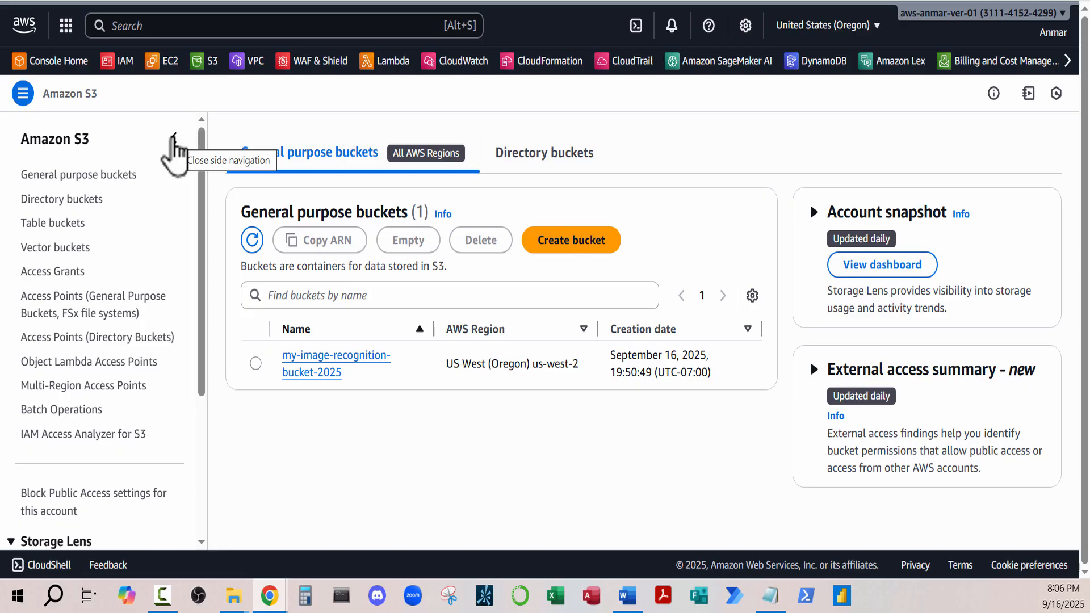
click(173, 139)
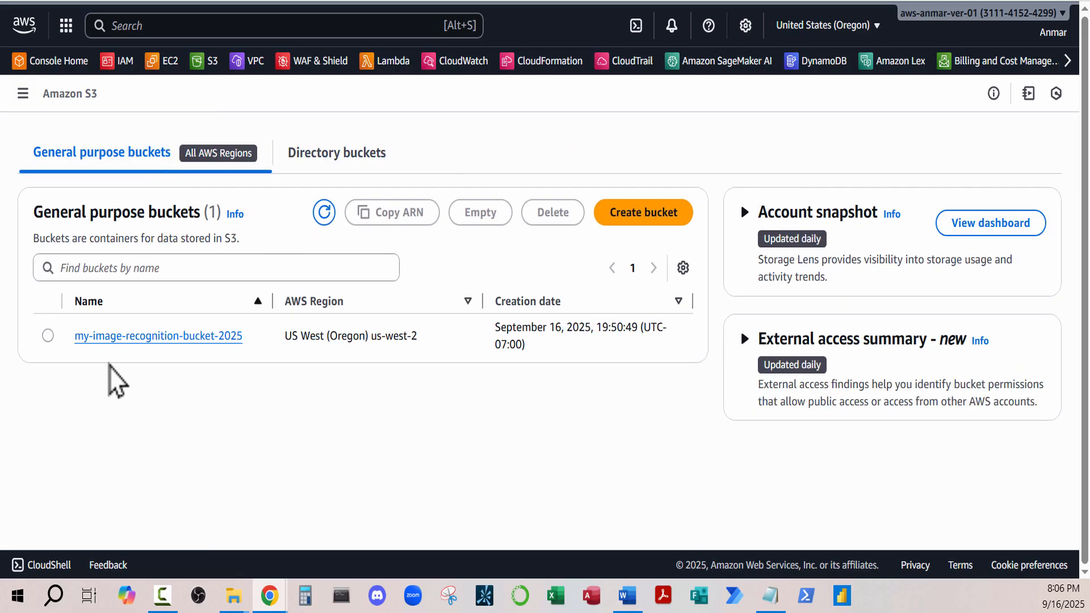
click(96, 338)
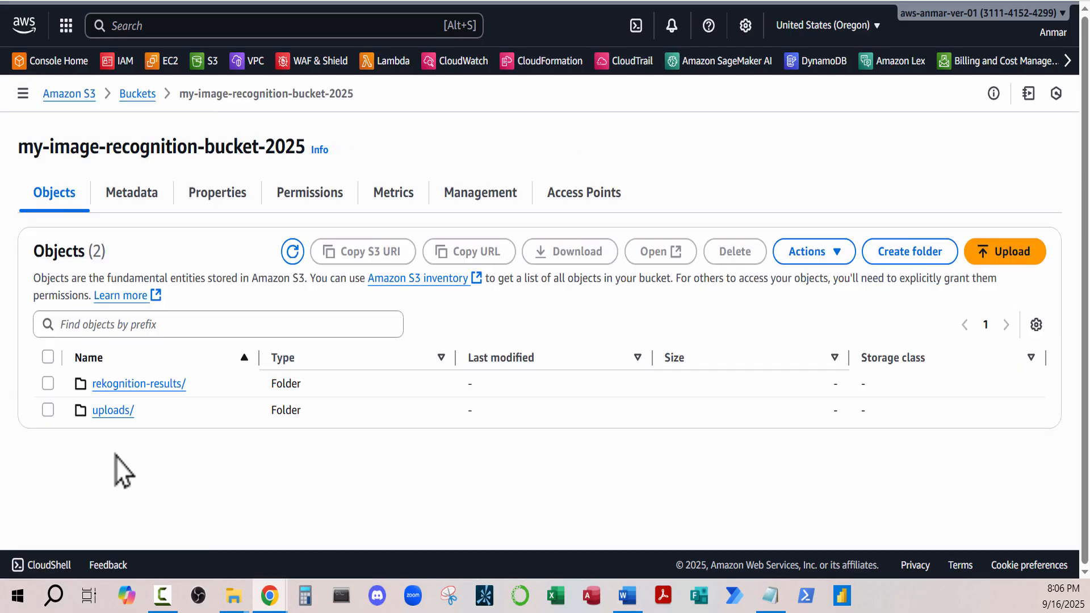
click(106, 412)
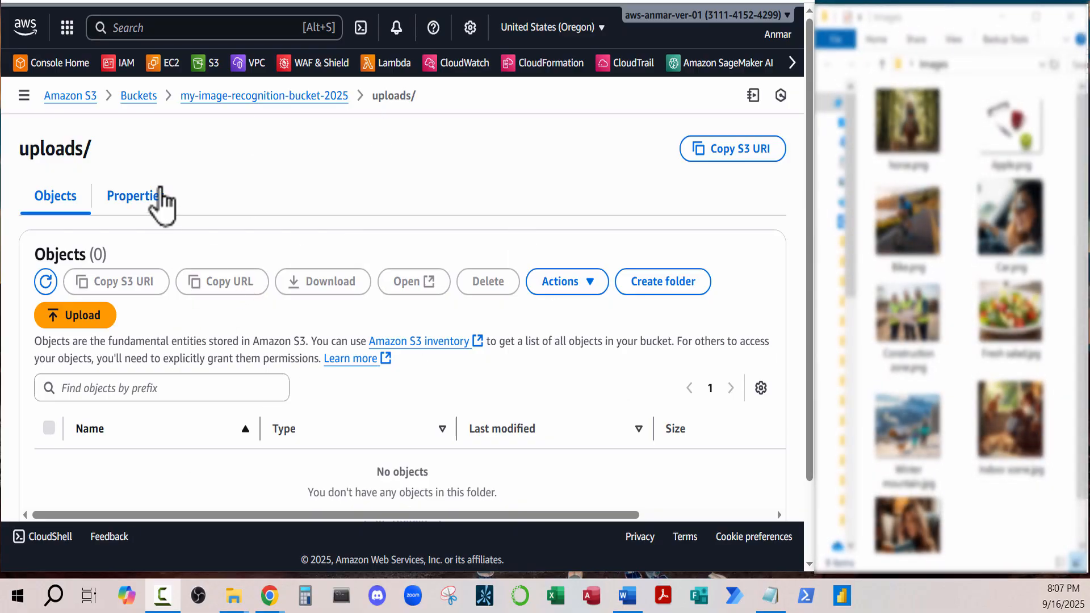
Preview Car.png and Construction zone.png from the local Images folder, closing each preview.
click(942, 26)
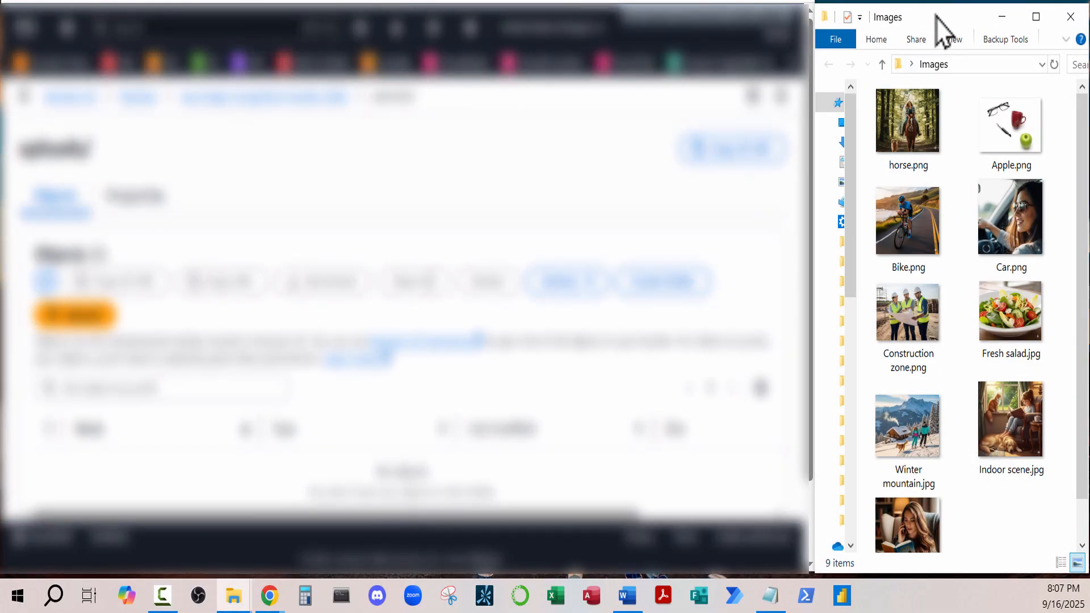
drag(935, 15, 934, 16)
click(911, 258)
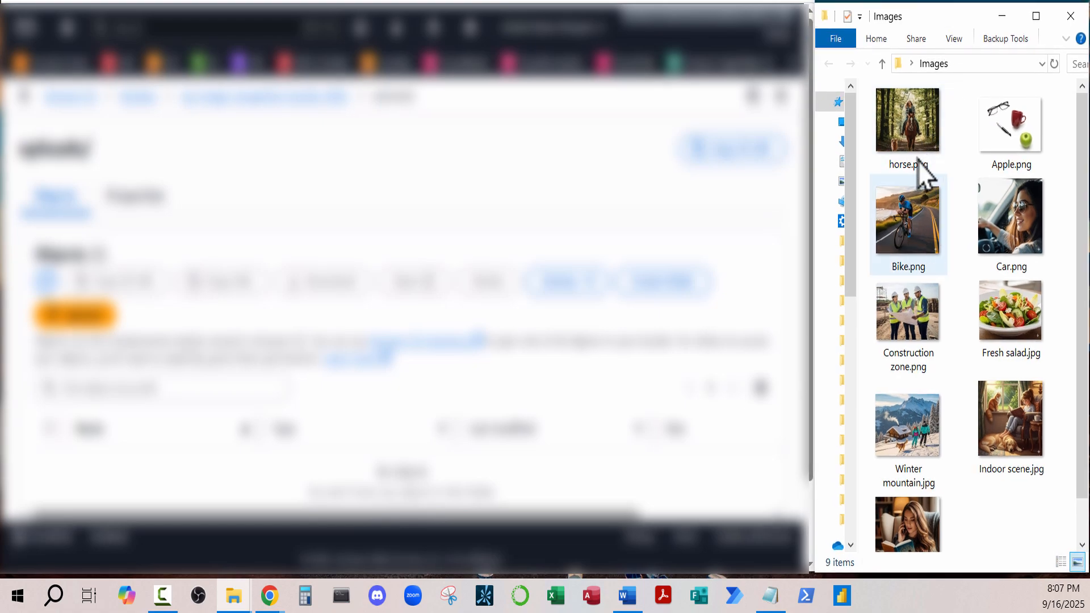
click(1008, 225)
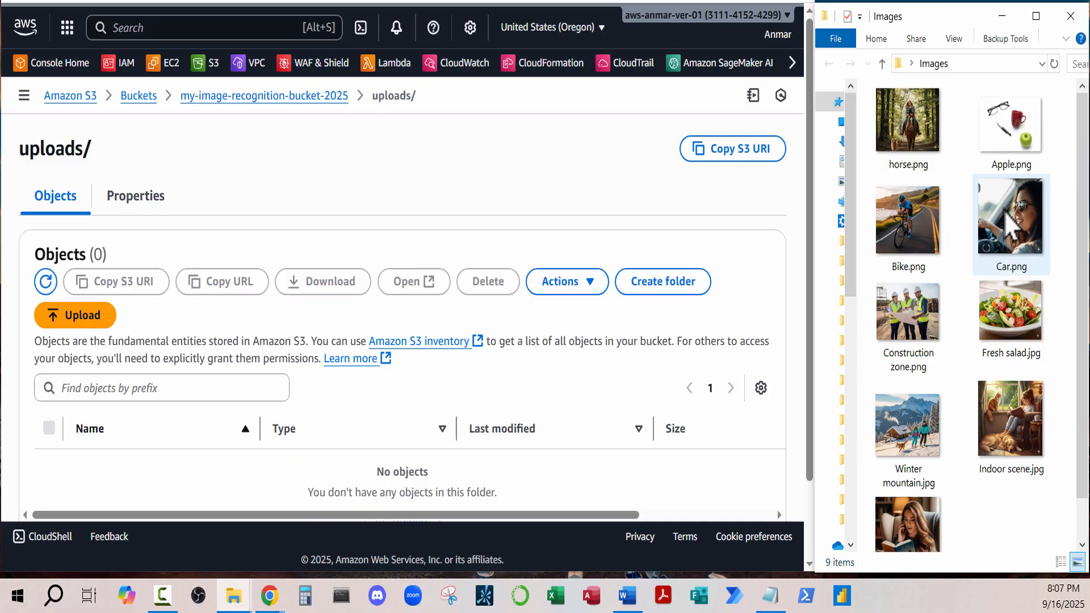
double_click(1005, 215)
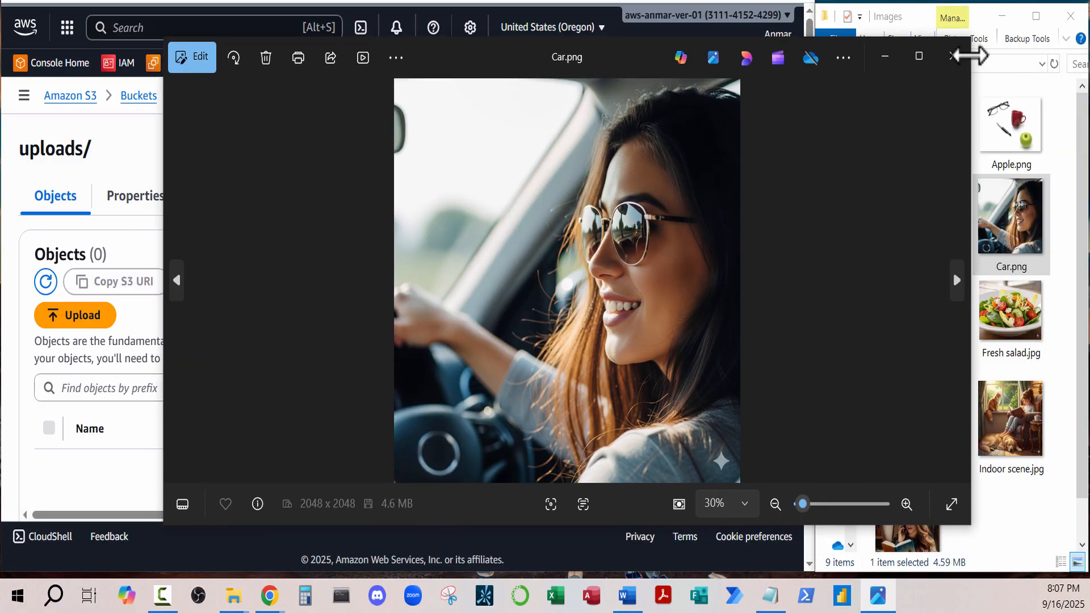
click(955, 57)
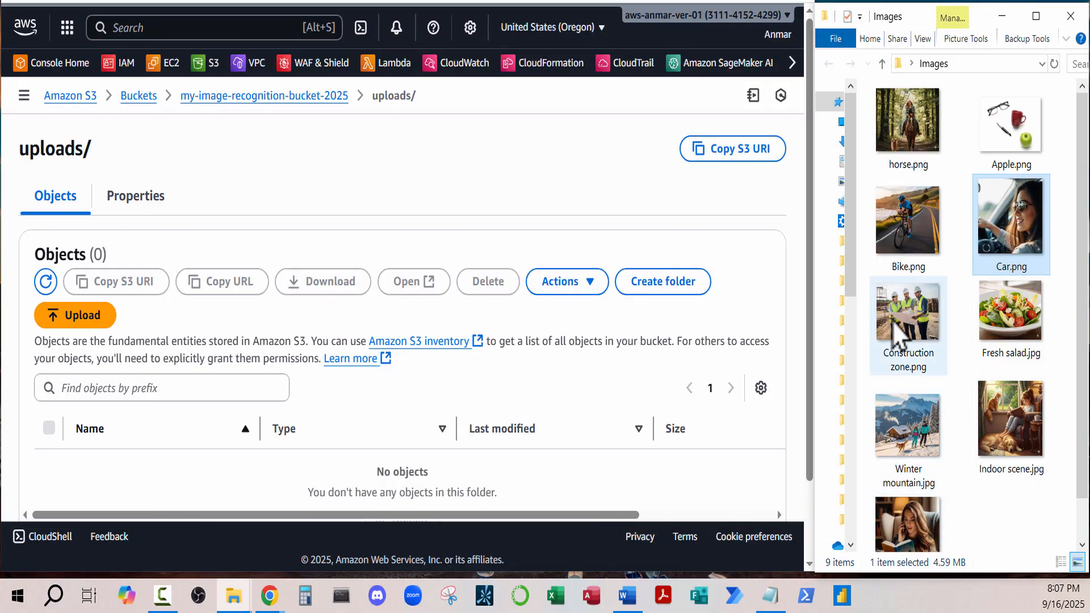
click(915, 315)
double_click(915, 309)
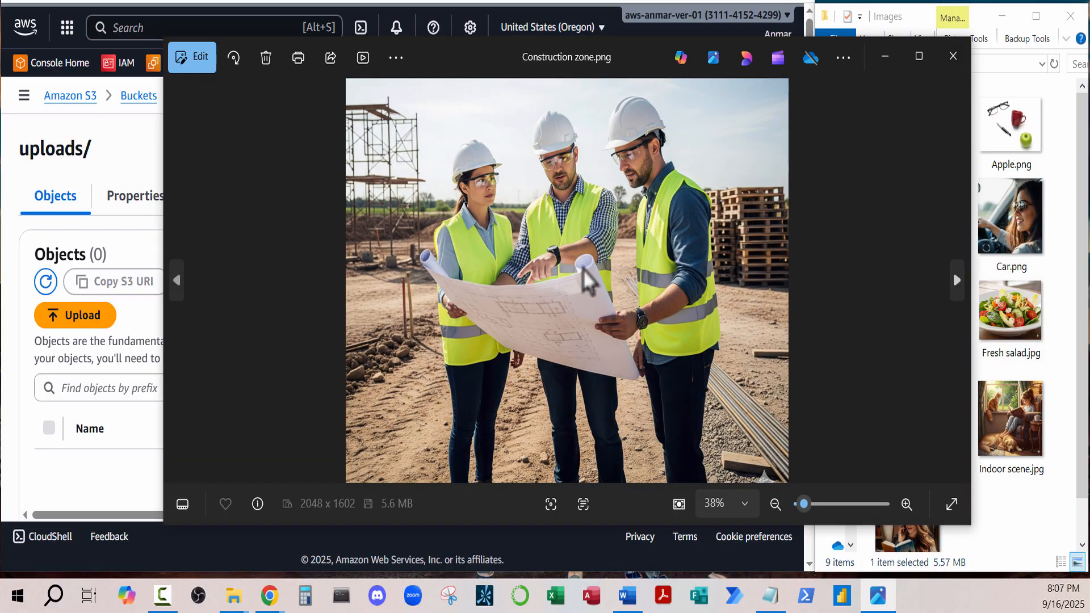
click(954, 57)
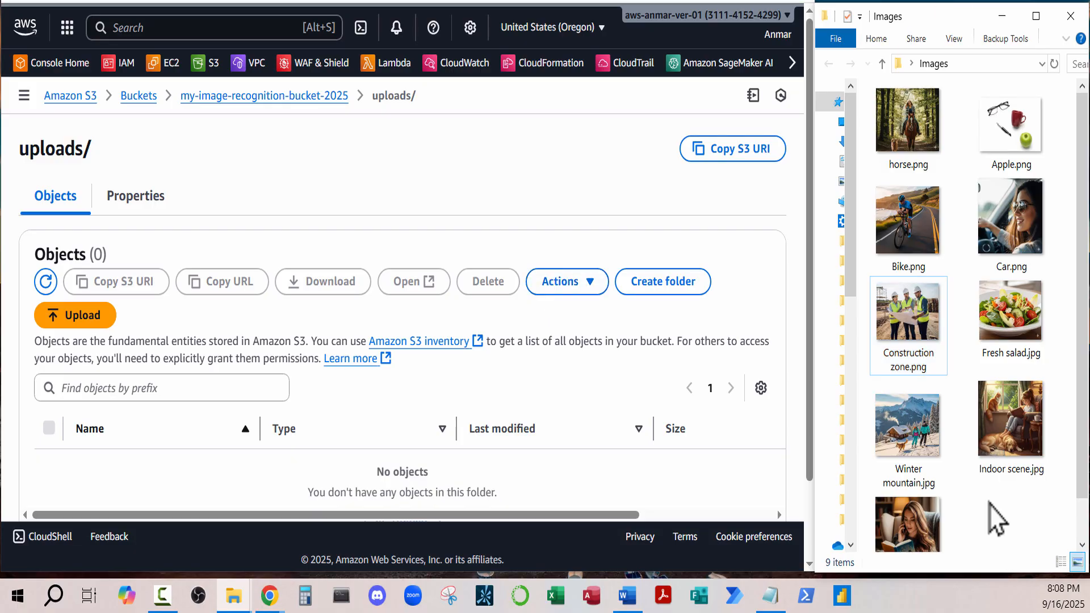
Upload every image from the local Images folder to the bucket's uploads folder and close the upload status page.
key(ctrl+a)
drag(943, 319, 359, 342)
scroll(801, 386, down, 8)
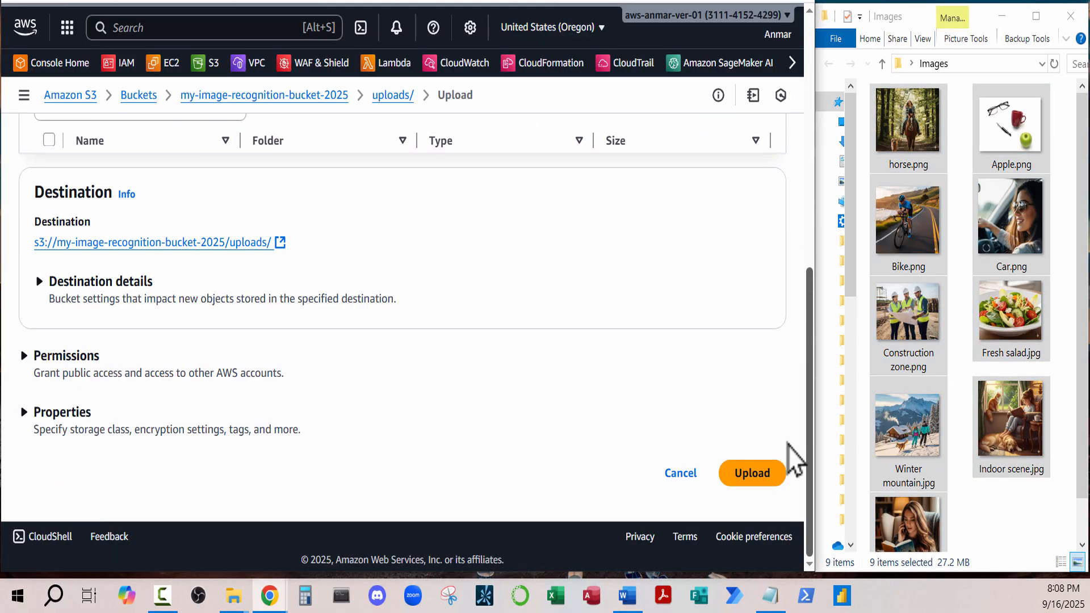
click(749, 476)
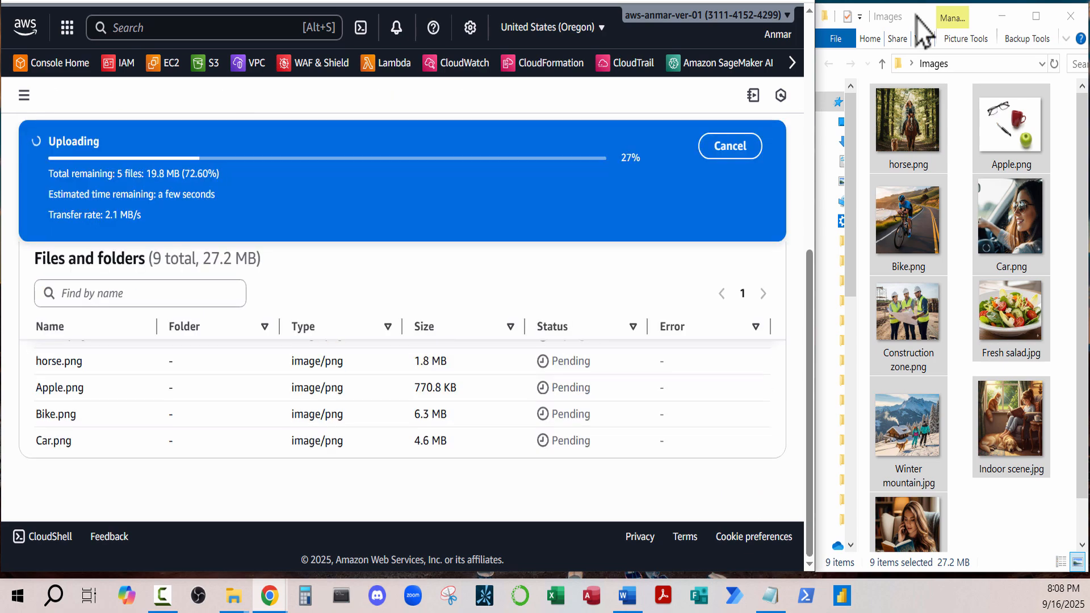
drag(917, 19, 1089, 34)
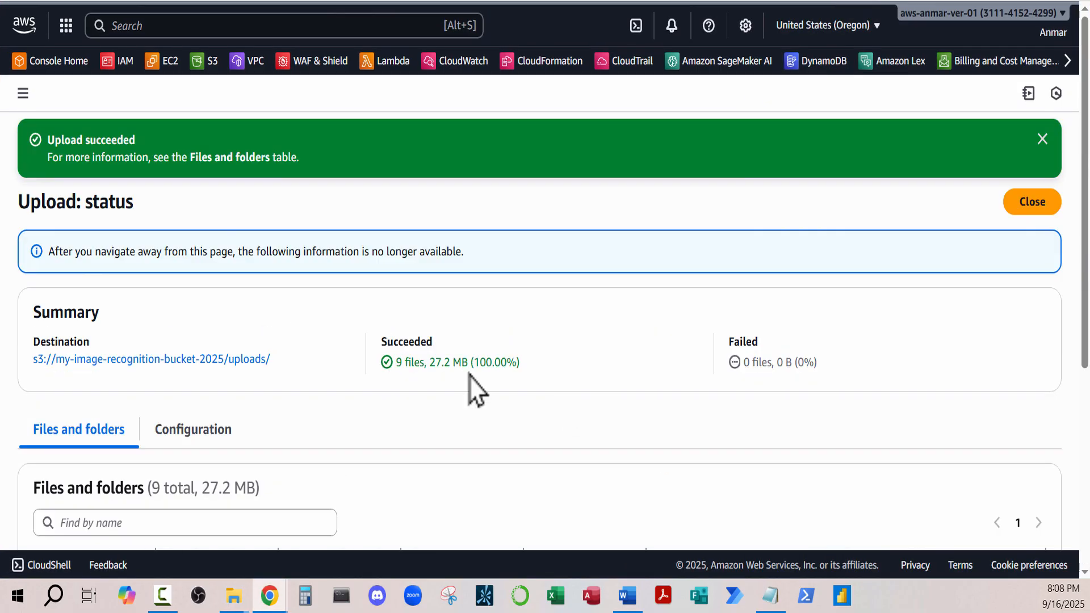
click(1032, 202)
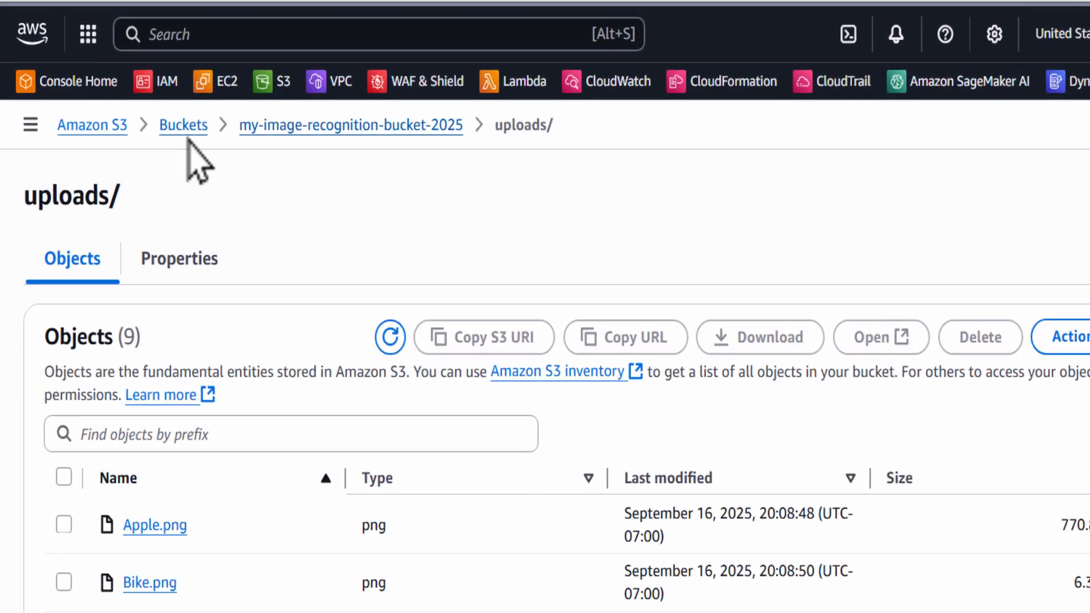
Go back to my-image-recognition-bucket-2025 and check the files in its rekognition-results folder.
click(176, 128)
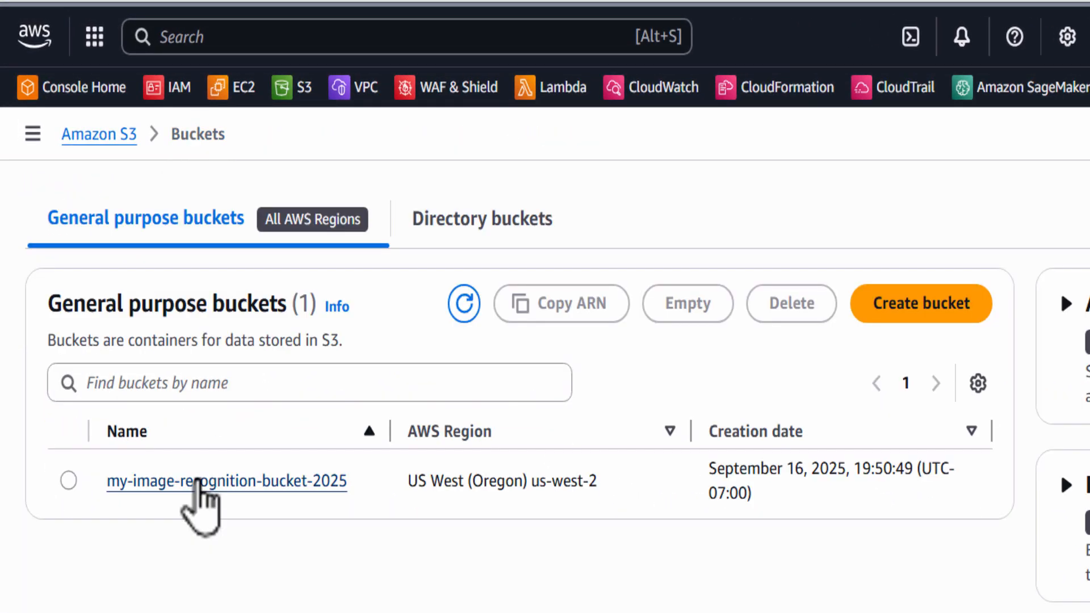
click(198, 482)
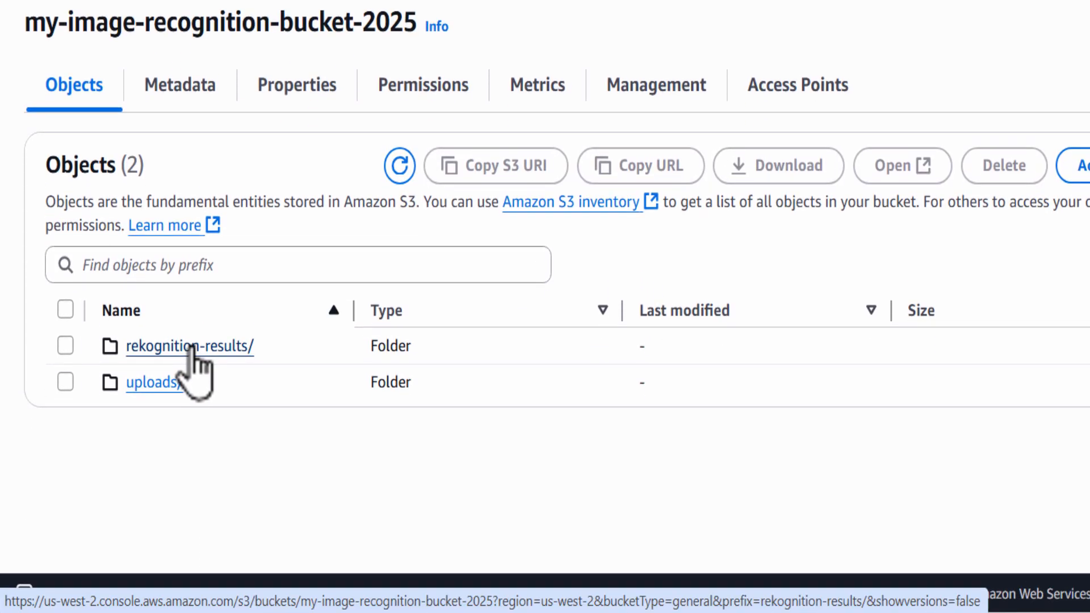
click(192, 347)
scroll(180, 264, down, 2)
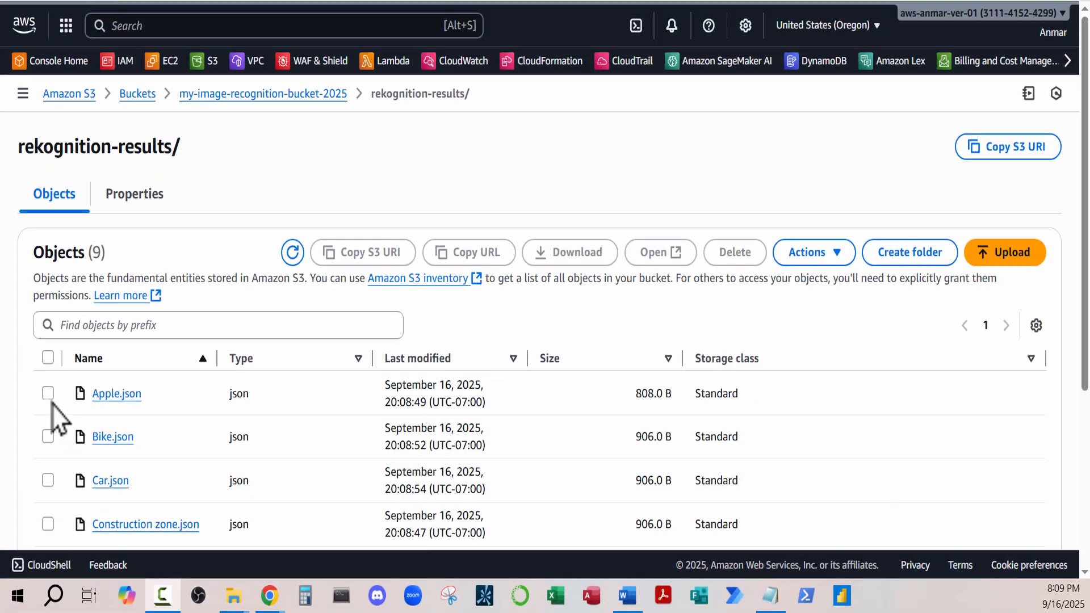
Open Apple.json and compare its detected labels and confidence scores with the Apple.png image.
click(48, 393)
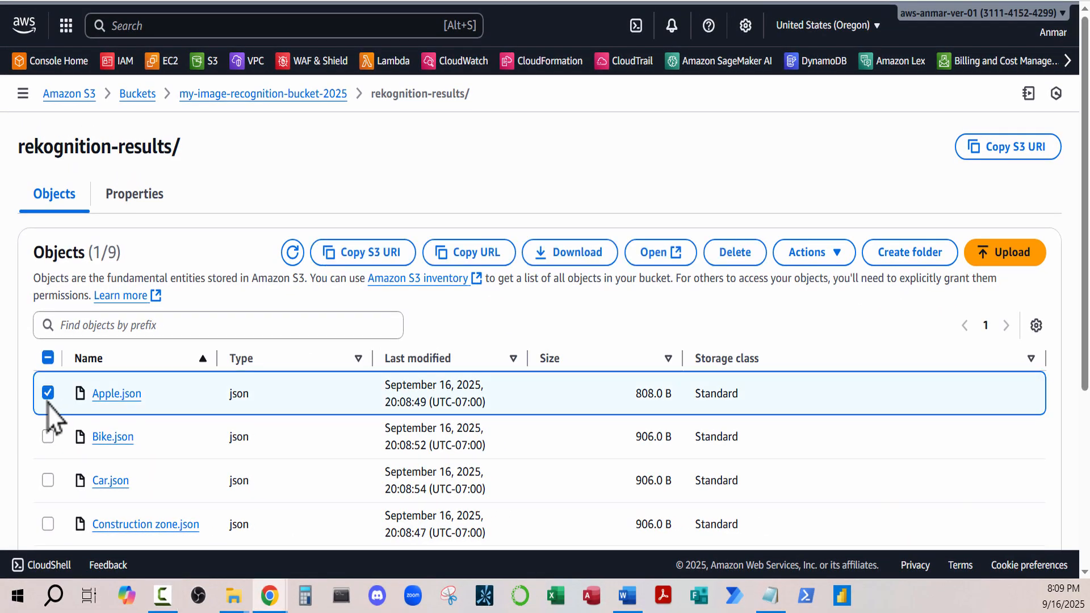
click(659, 254)
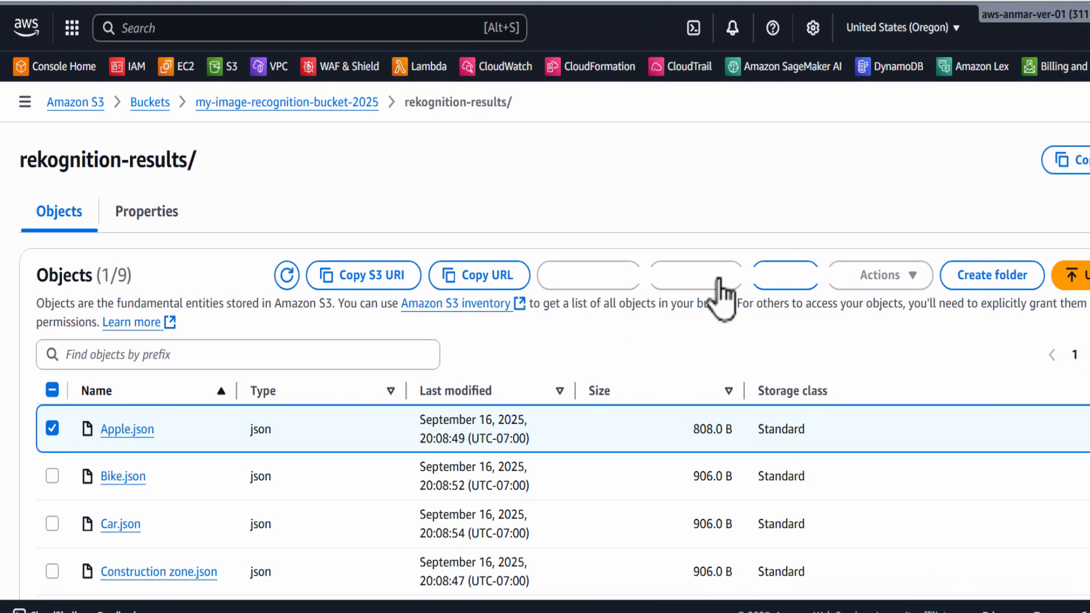
drag(53, 173, 156, 170)
click(73, 200)
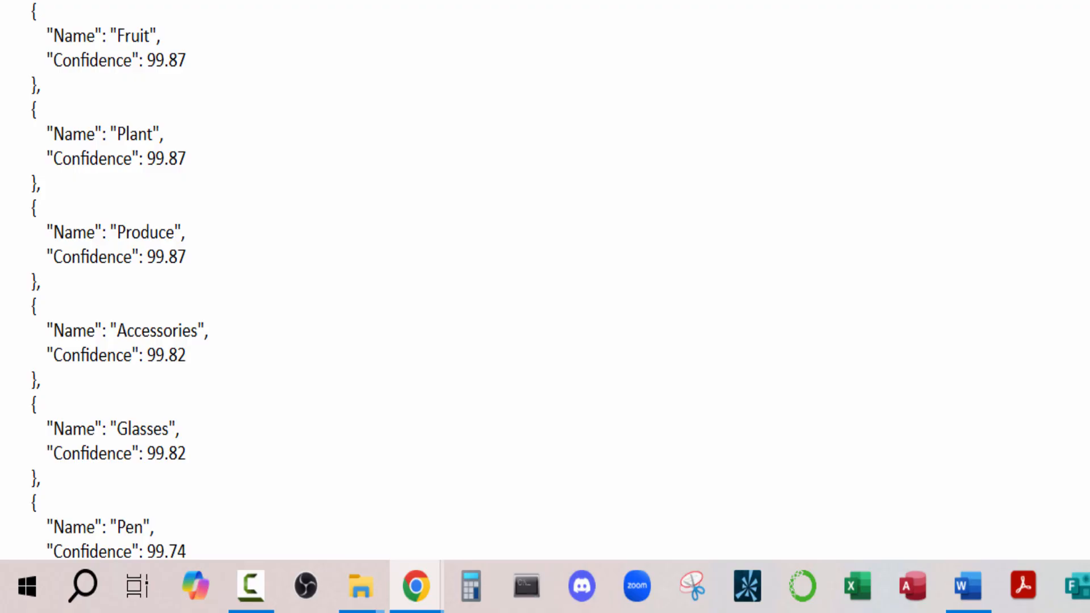
double_click(827, 54)
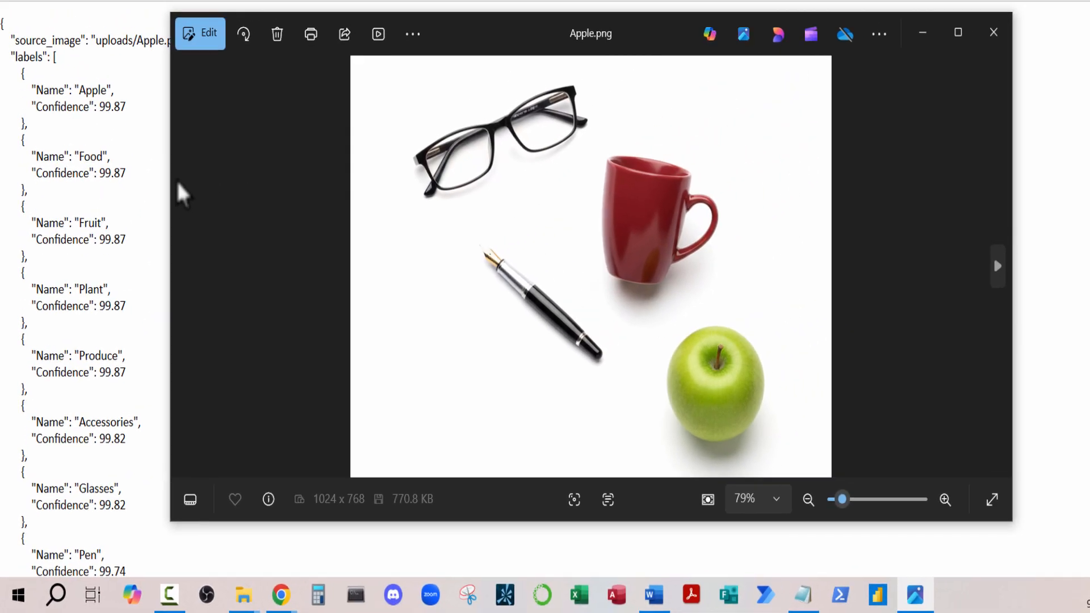
drag(166, 169, 416, 135)
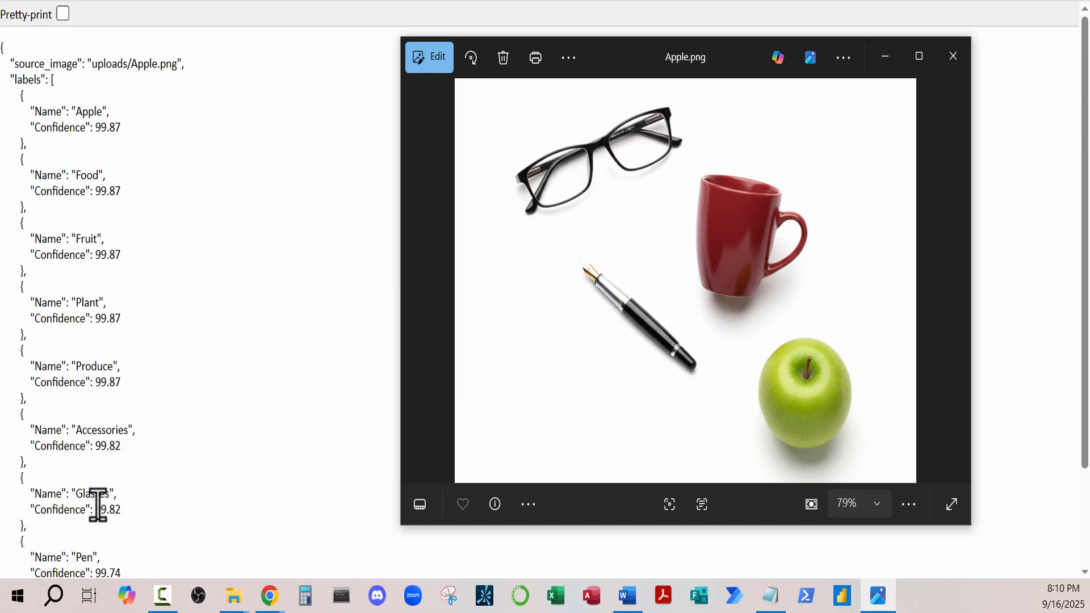
scroll(87, 439, down, 3)
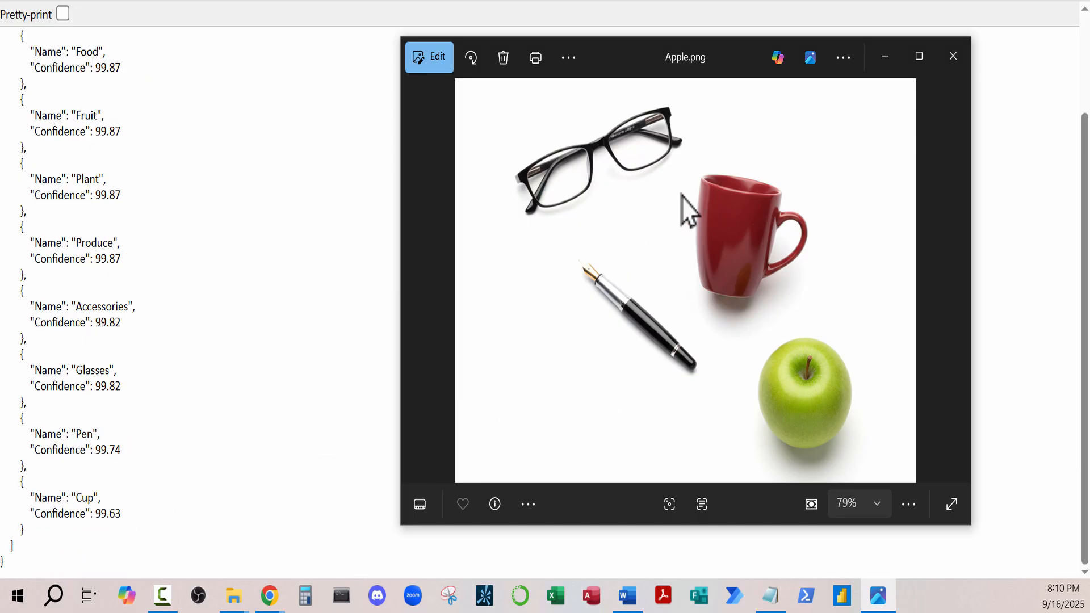
Return to the results folder, open only Bike.json and compare its labels with the Bike.png image.
key(alt+Tab)
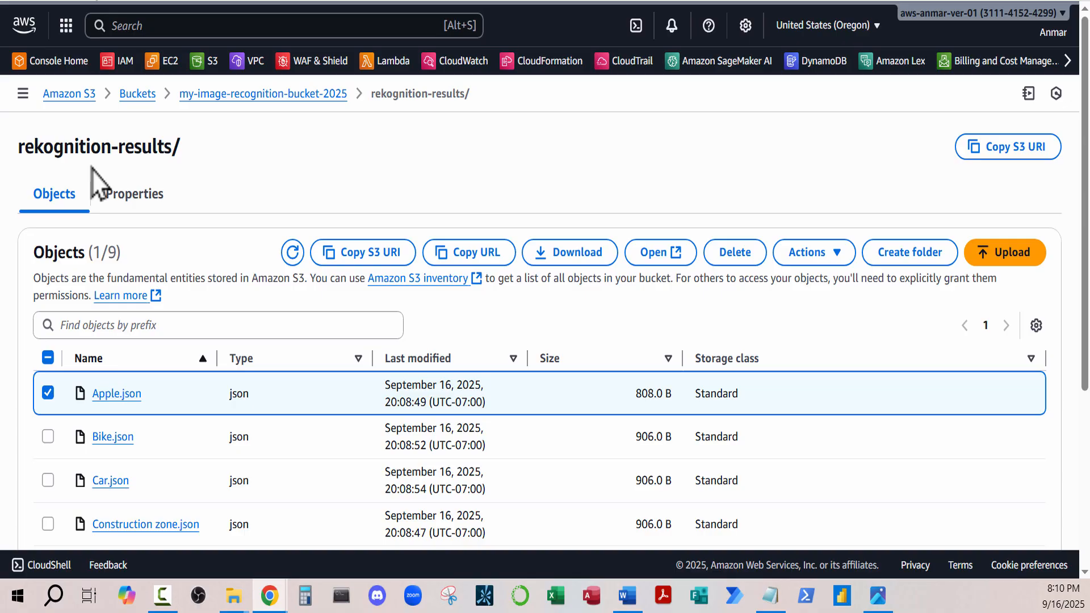
click(48, 437)
click(48, 393)
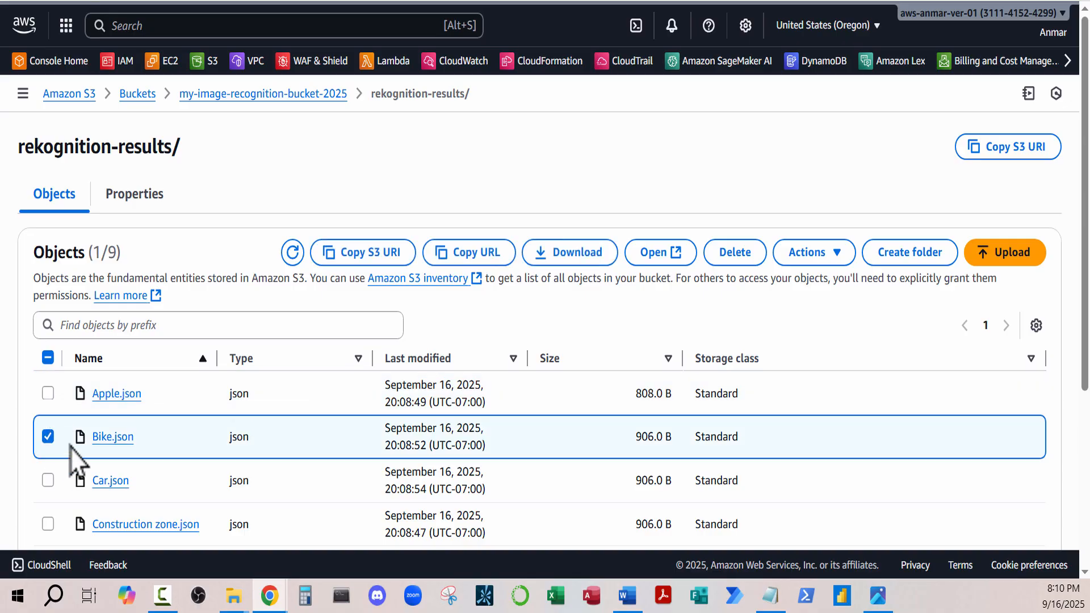
click(656, 253)
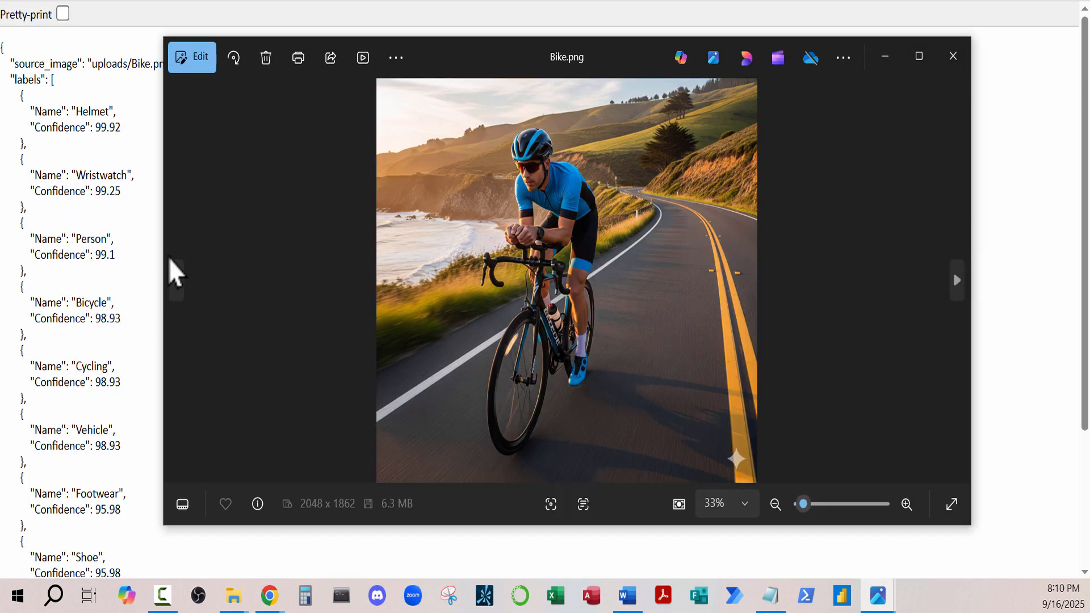
drag(163, 250, 293, 246)
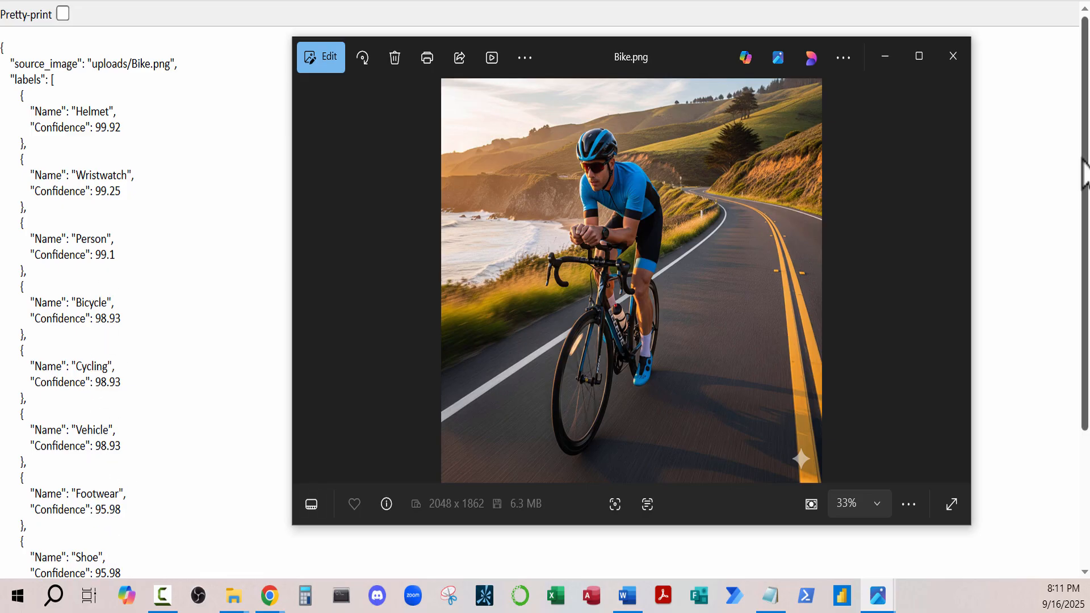
drag(1080, 186, 1074, 227)
drag(1074, 227, 1074, 312)
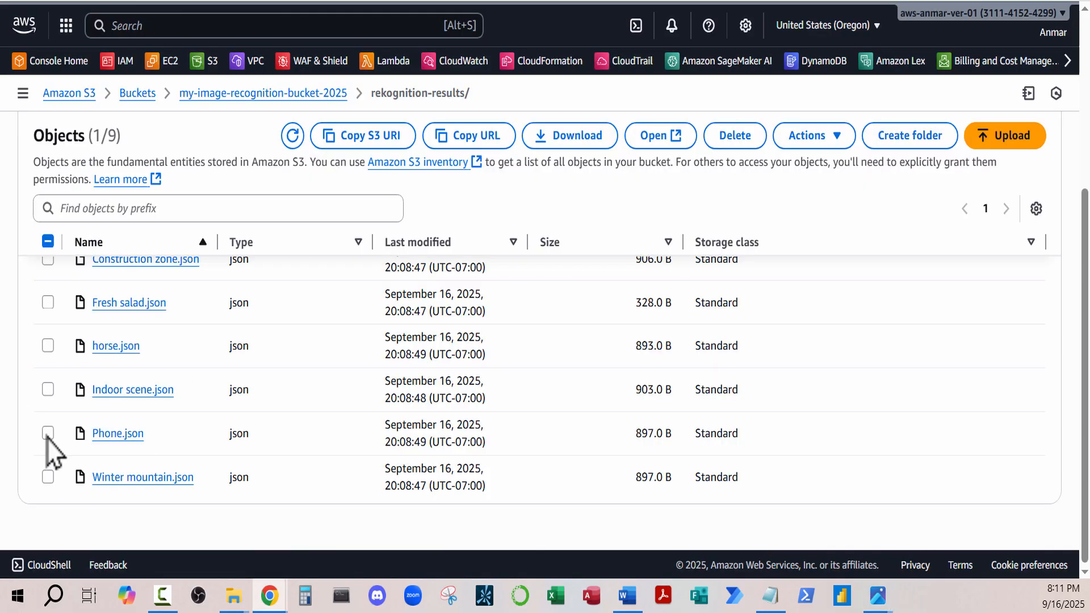
Open Phone.json from the results folder and compare its labels with the Phone.png image.
click(47, 433)
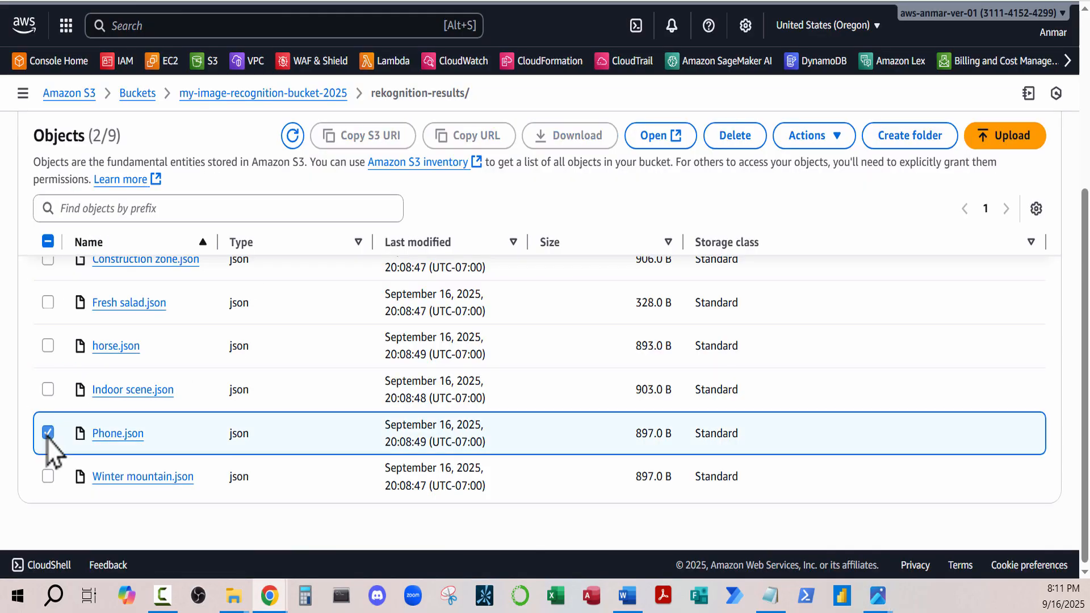
click(48, 259)
click(658, 137)
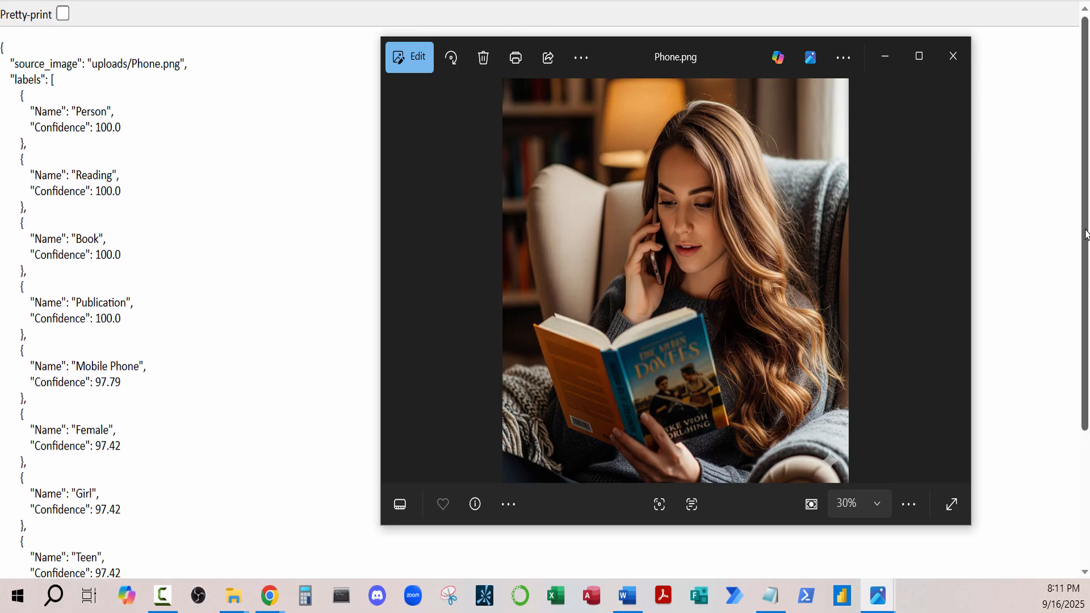
scroll(80, 494, down, 3)
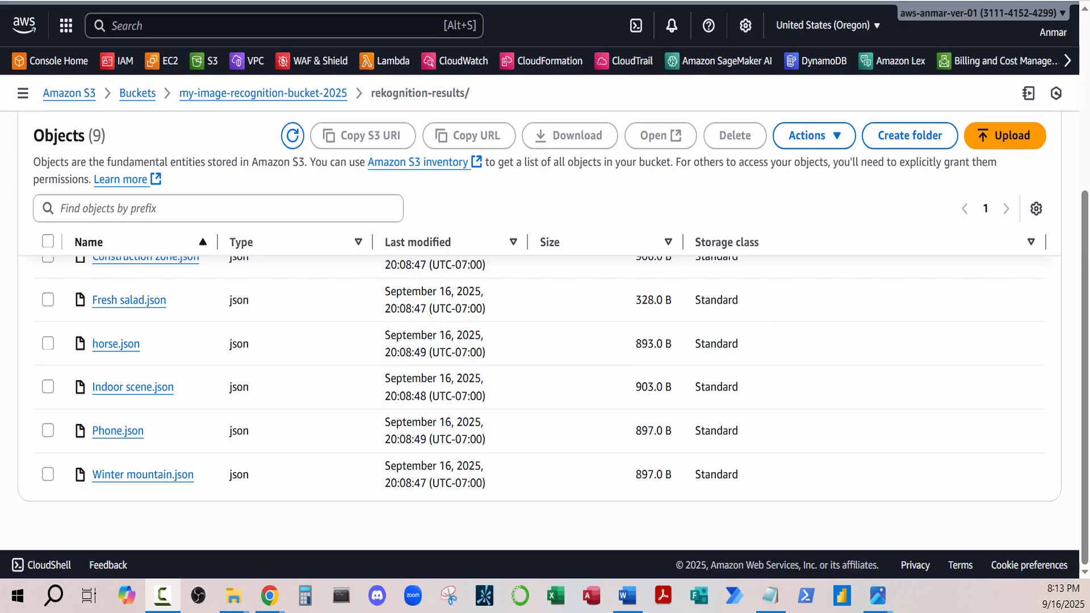
Empty my-image-recognition-bucket-2025 from the bucket list, confirming with "permanently delete".
scroll(307, 227, up, 3)
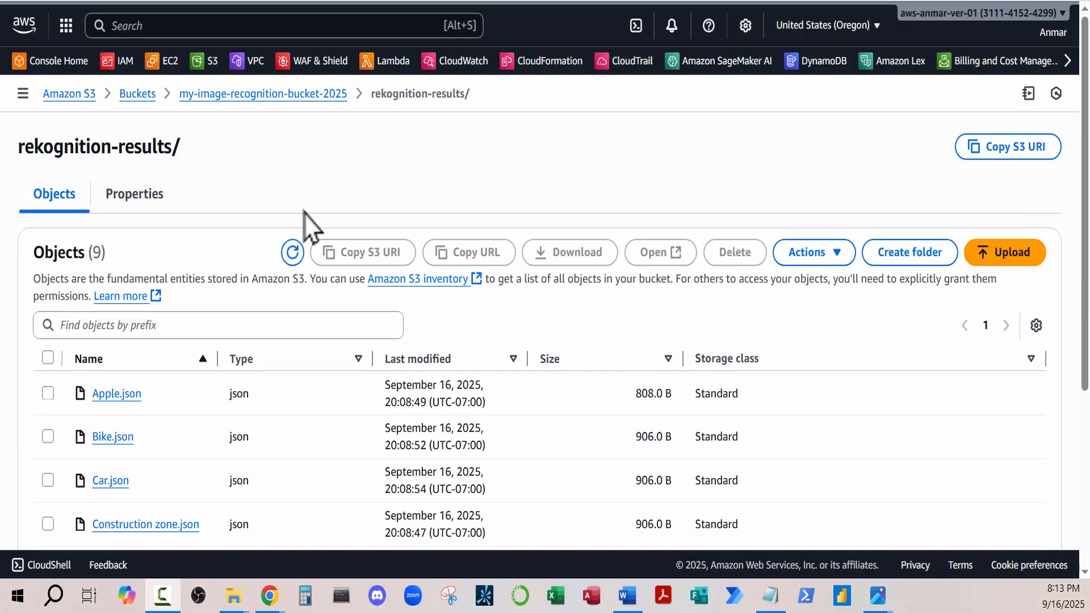
click(137, 95)
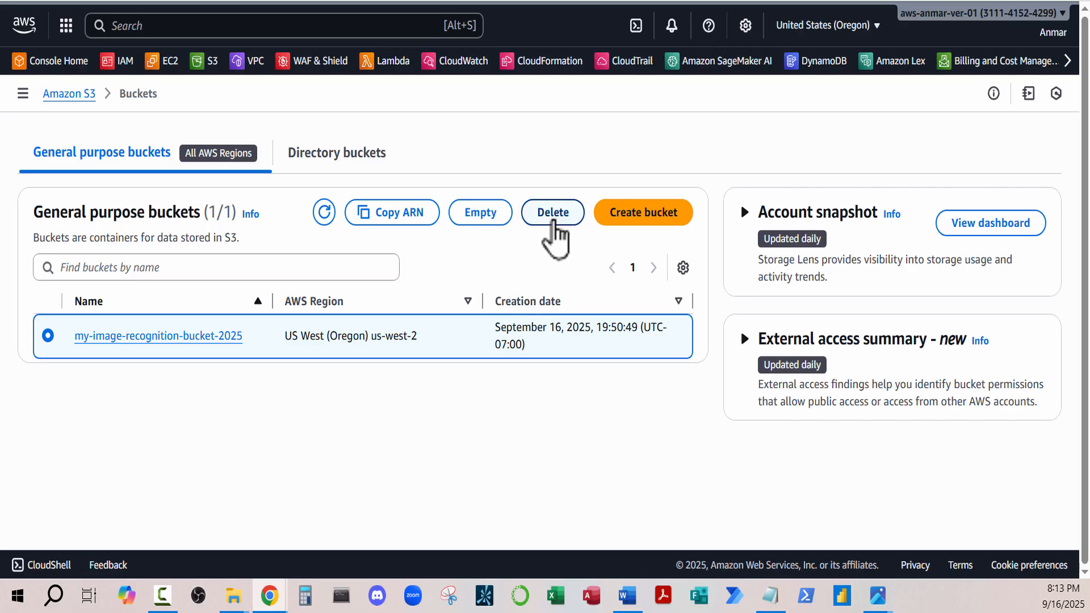
click(554, 222)
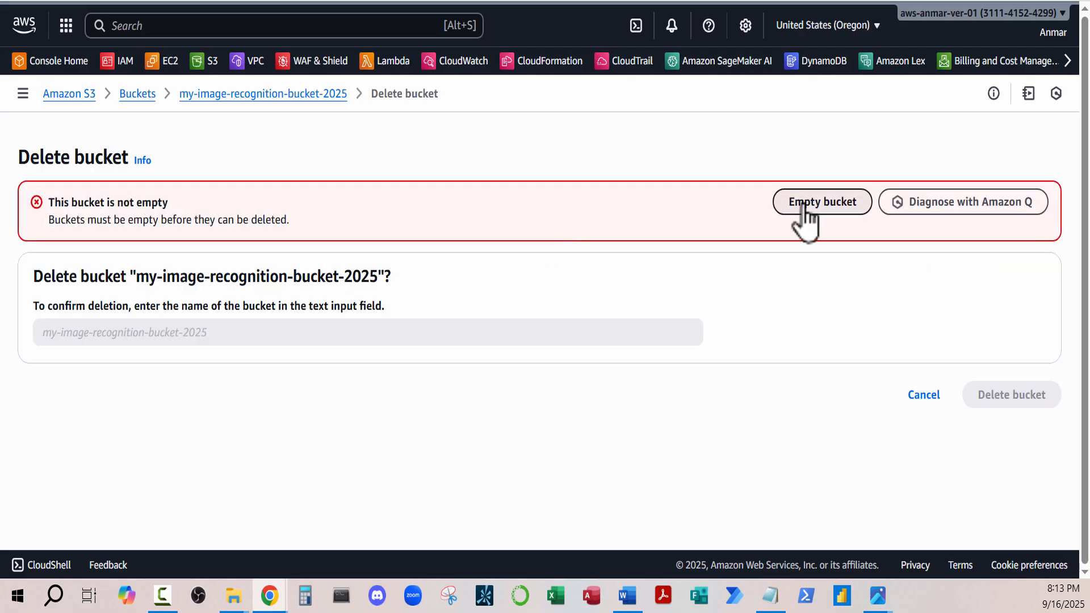
click(806, 210)
click(221, 459)
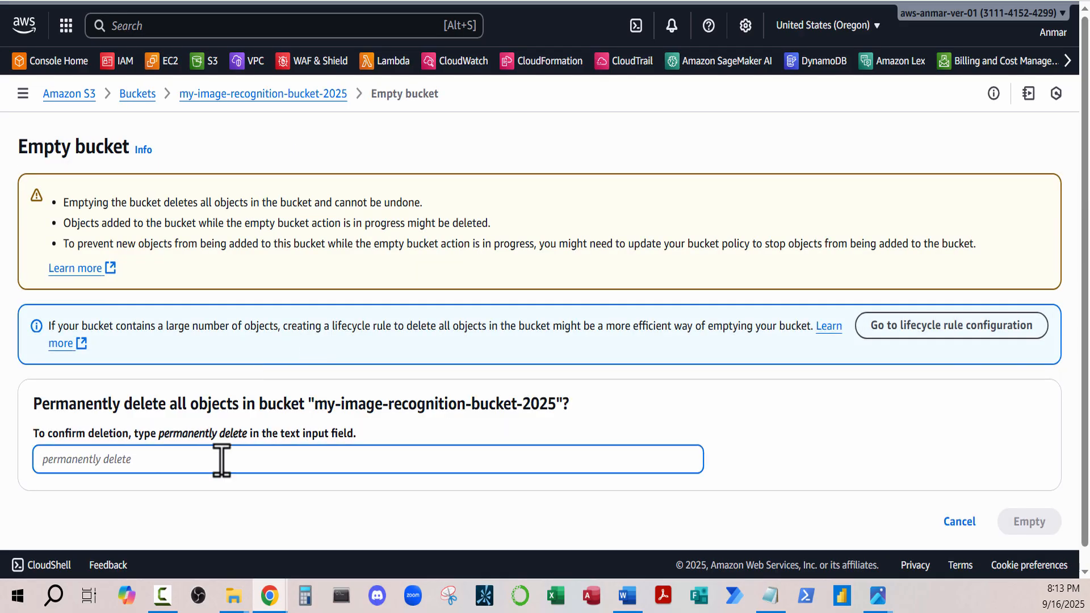
text(permanently delete)
key(Tab)
click(1037, 526)
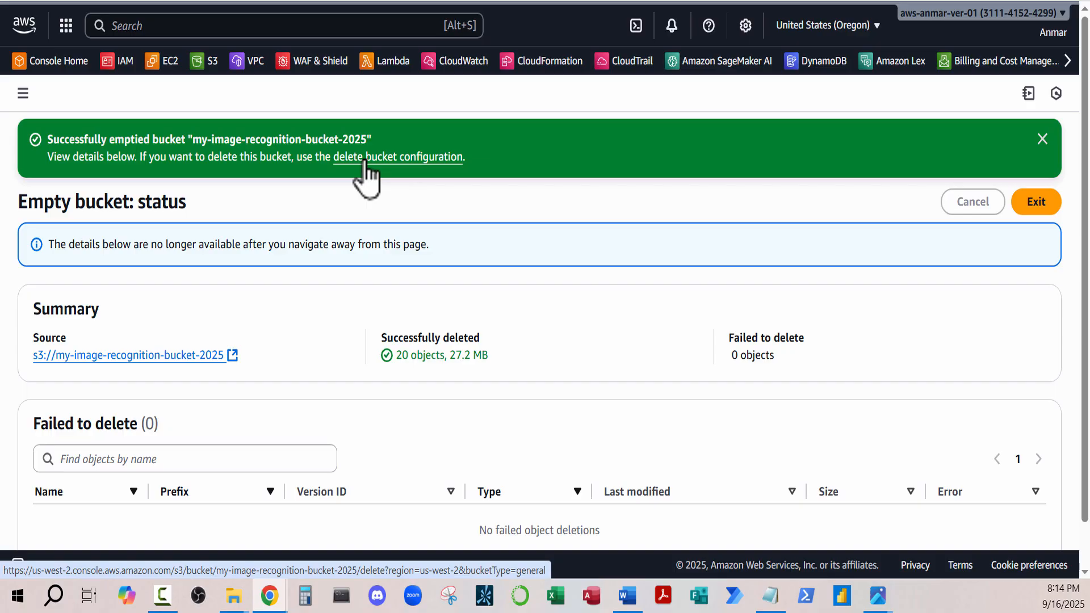
Delete the emptied my-image-recognition-bucket-2025, confirming with the bucket's name.
click(364, 161)
drag(136, 353, 365, 353)
right_click(365, 354)
click(397, 377)
click(186, 408)
key(ctrl+v)
key(Tab)
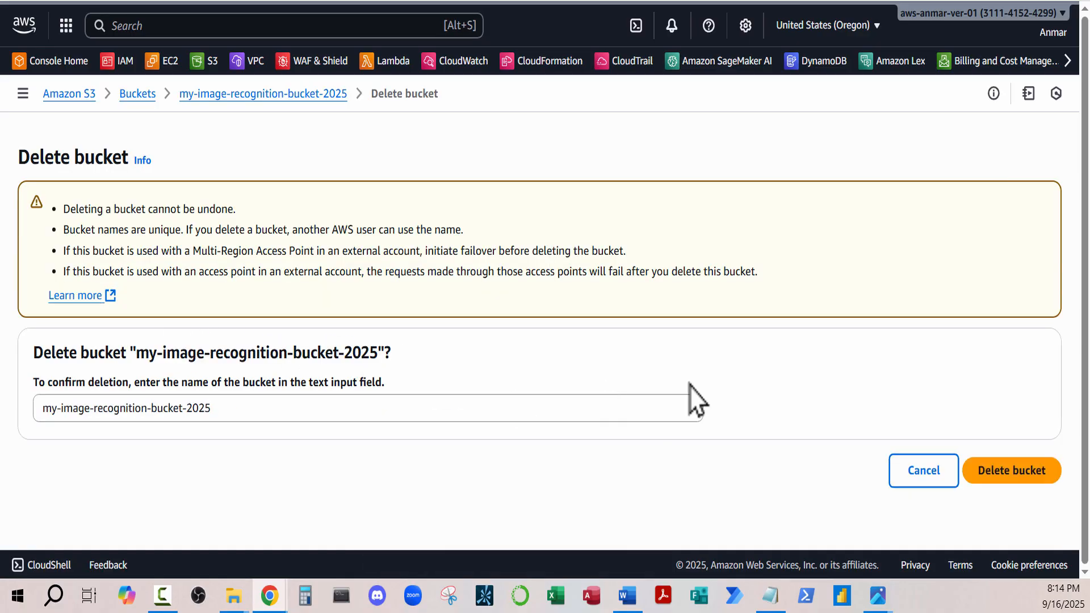
click(1031, 477)
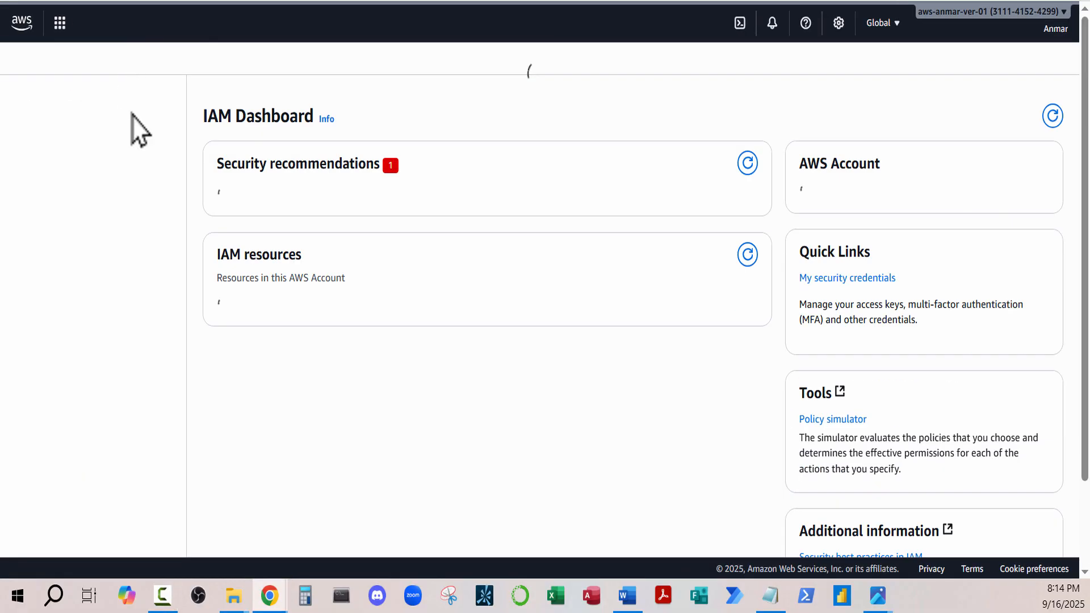
Delete the IAM role lambda-rekognition-role, confirming with the role's name.
click(27, 334)
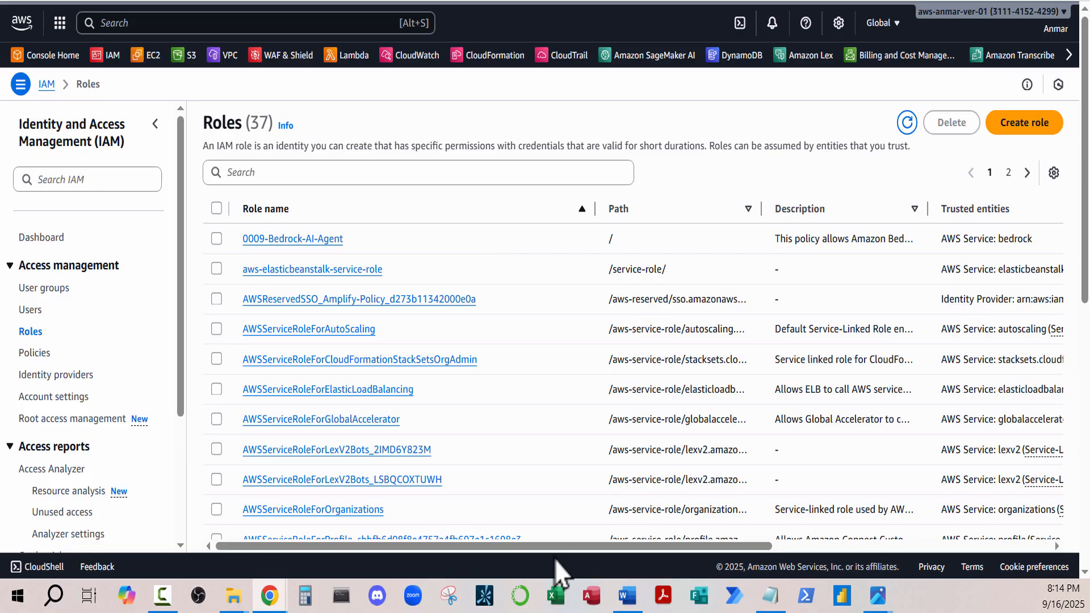
drag(558, 546, 647, 530)
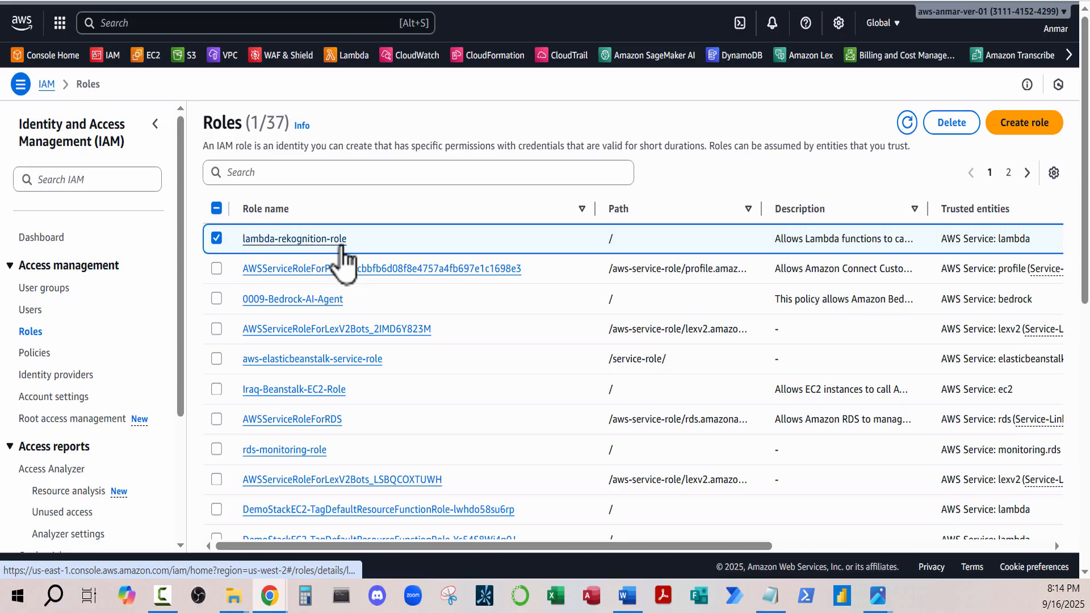
click(952, 123)
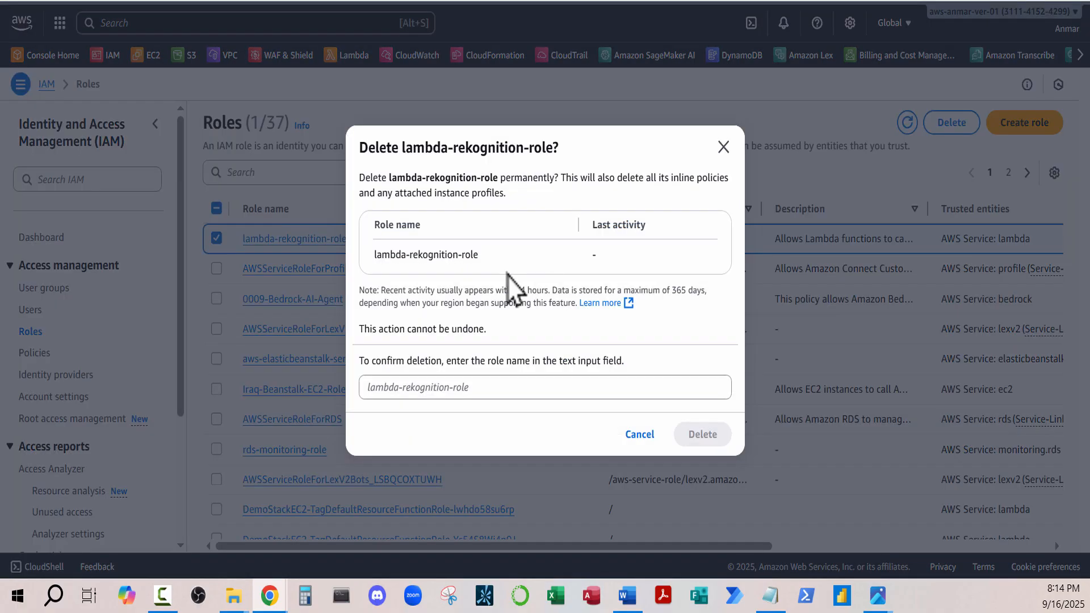
drag(402, 148, 554, 148)
right_click(558, 163)
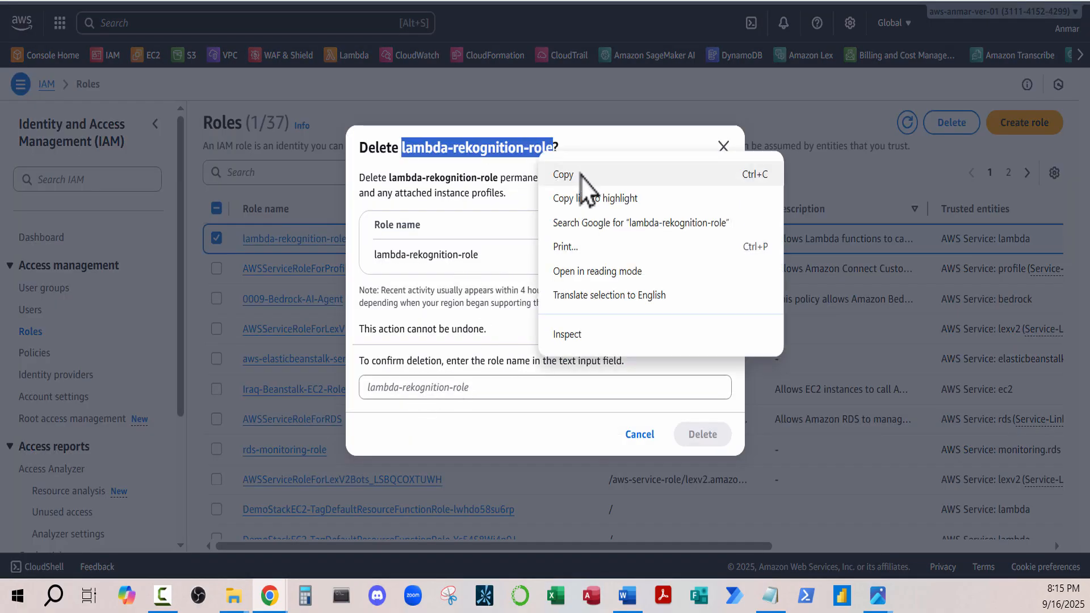
click(580, 175)
click(454, 388)
key(ctrl+v)
key(Return)
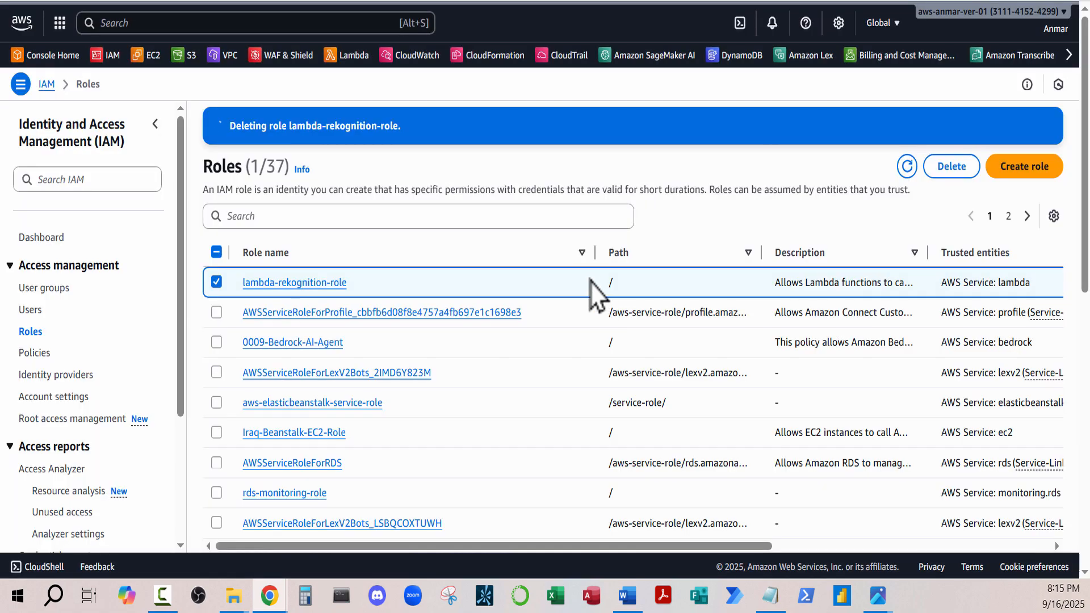
Delete the Lambda function image-categorizer, confirming with "confirm", and return to the AWS Console Home.
click(347, 56)
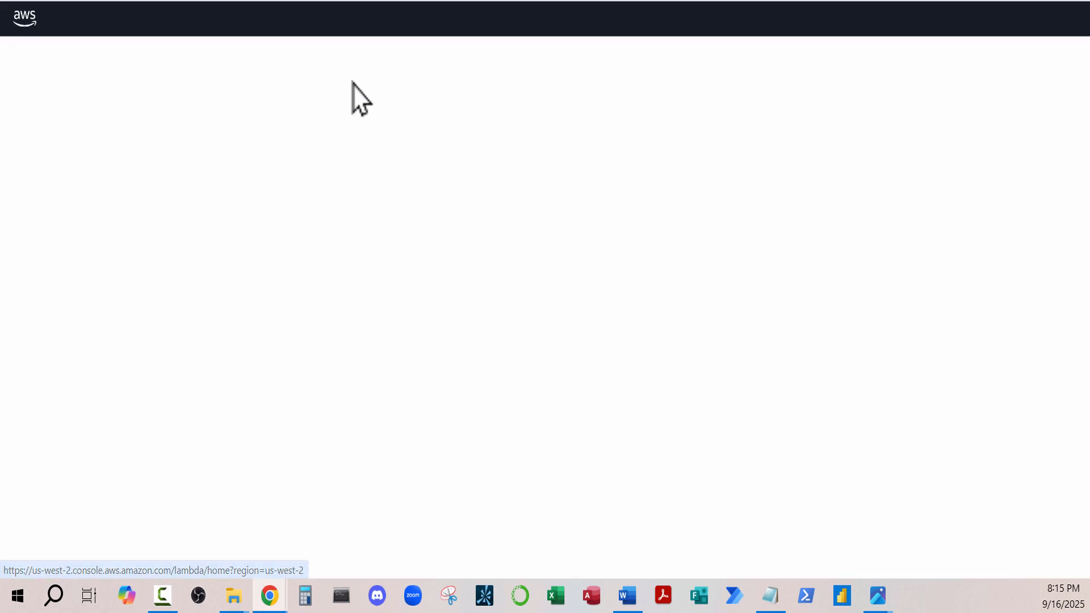
click(909, 142)
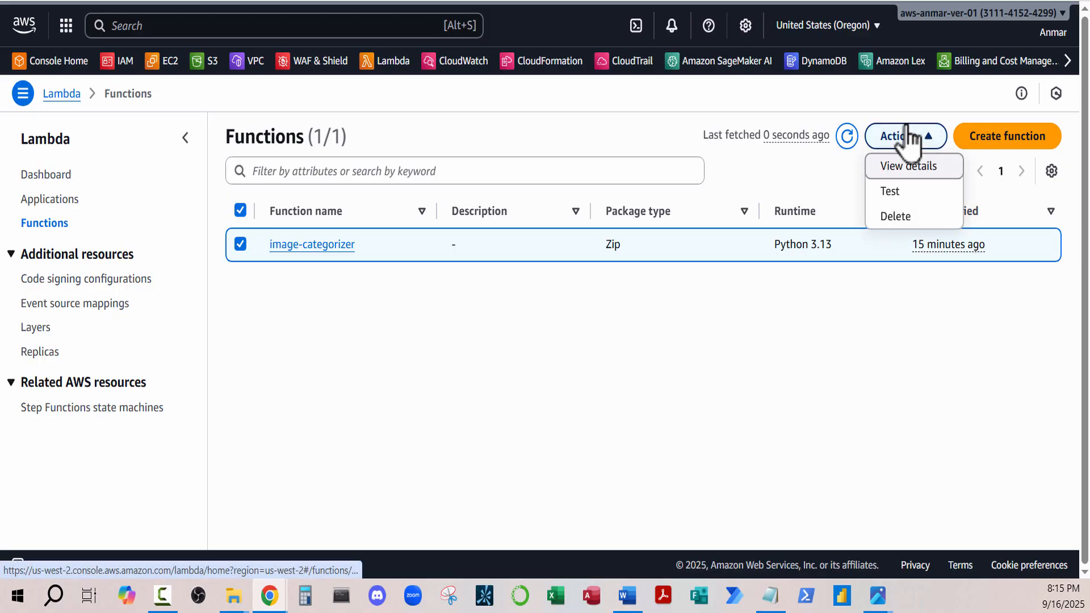
click(894, 216)
click(317, 347)
text(confirm)
key(Return)
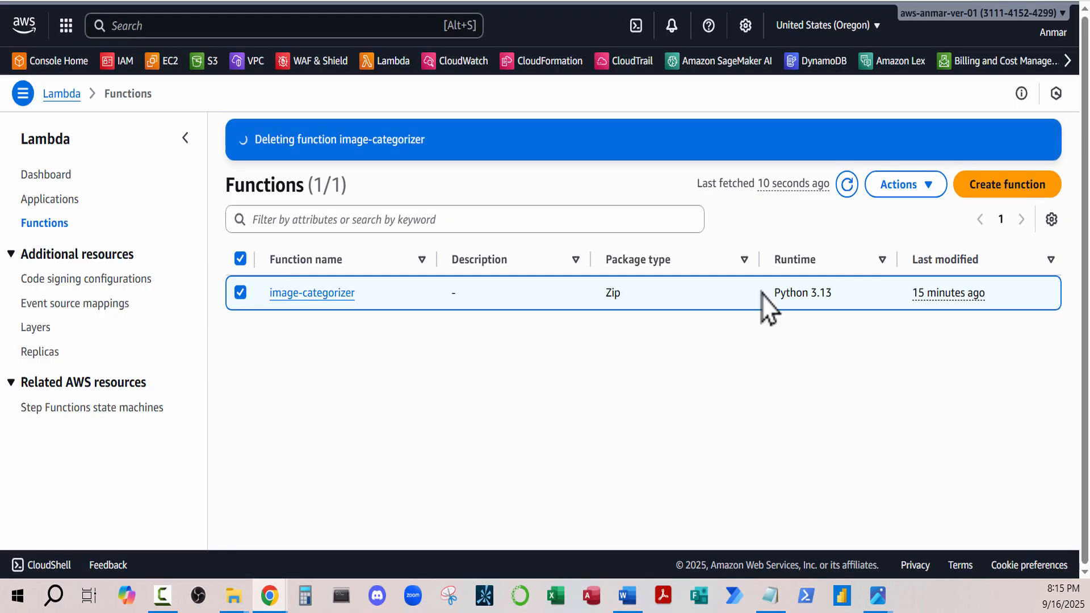
click(57, 61)
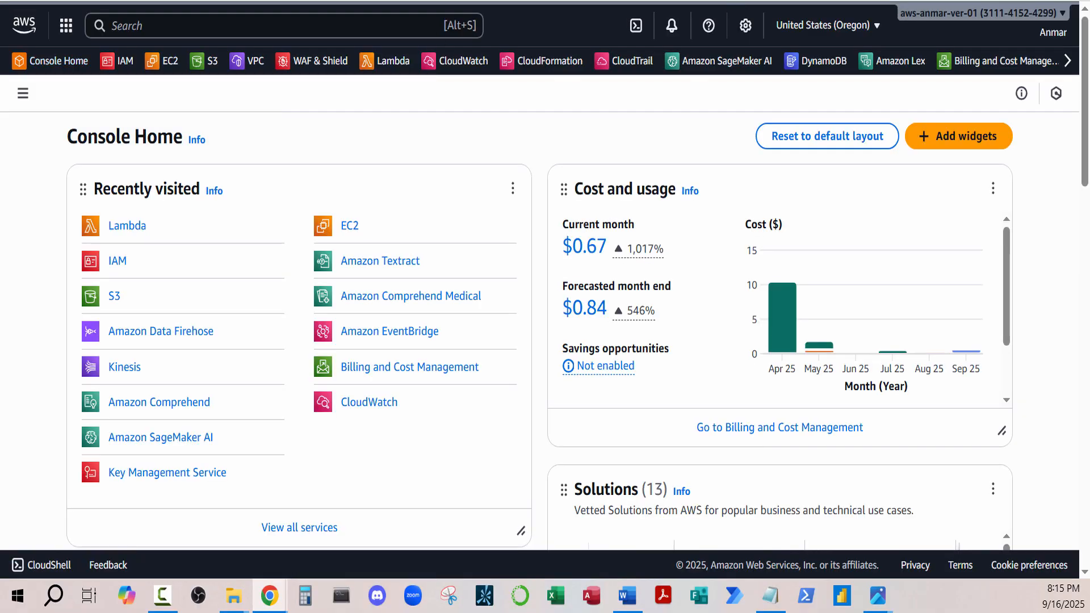